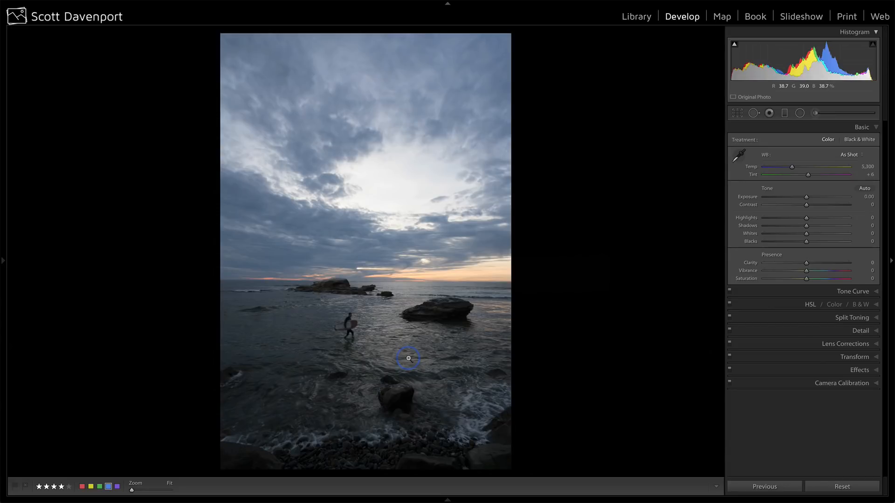
Enable lens profile corrections for the photo, using the detected Sony FE 16-35mm F4 ZA OSS profile
{"action": "left_click", "coordinate": [827, 344]}
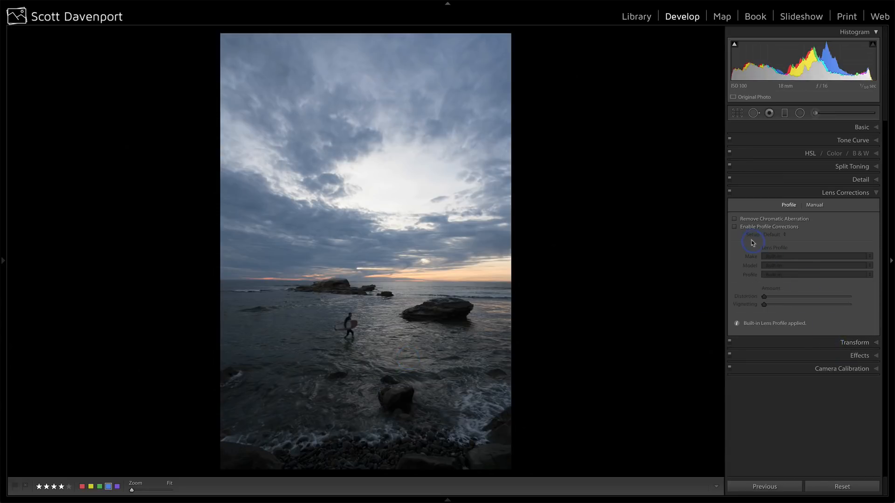
{"action": "left_click", "coordinate": [736, 227]}
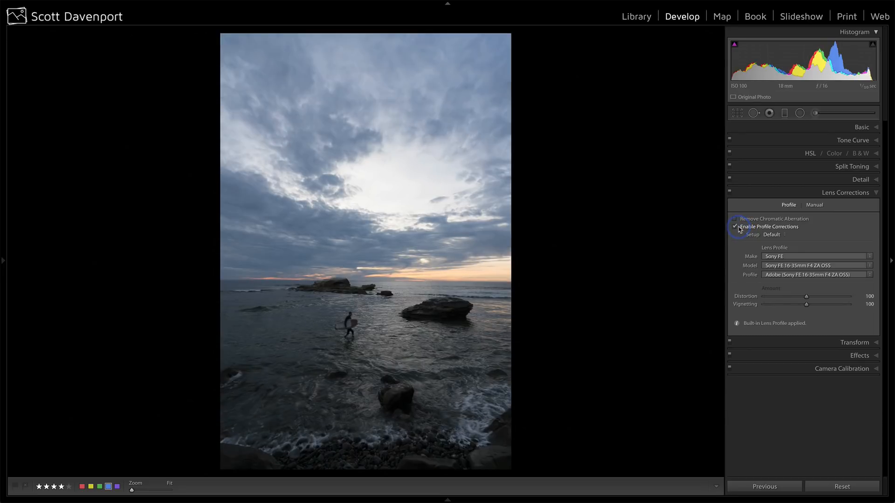
Straighten the sea horizon with Crop & Straighten, settling on an angle of -0.57, and apply the crop
{"action": "key", "text": "r"}
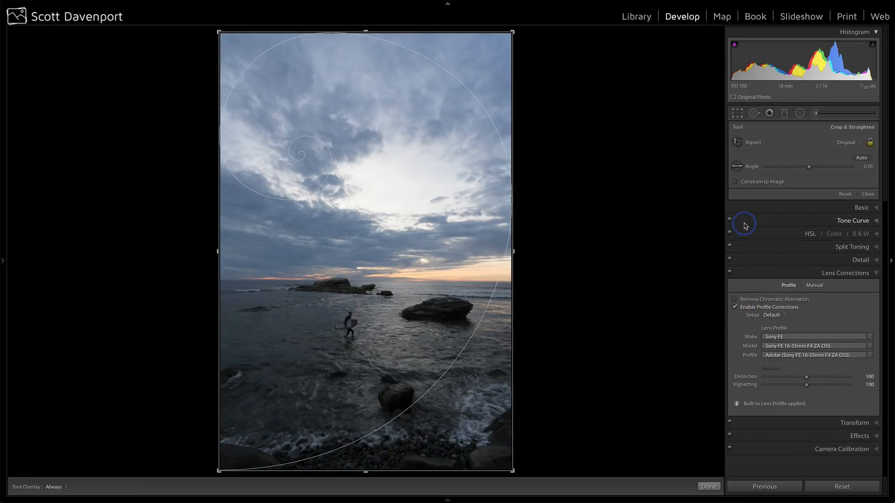
{"action": "left_click", "coordinate": [737, 167]}
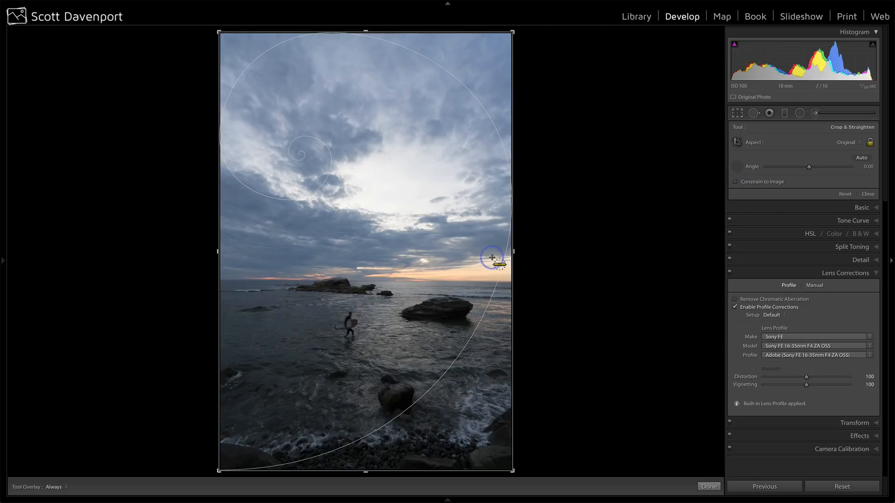
{"action": "left_click_drag", "start_coordinate": [399, 281], "coordinate": [455, 281]}
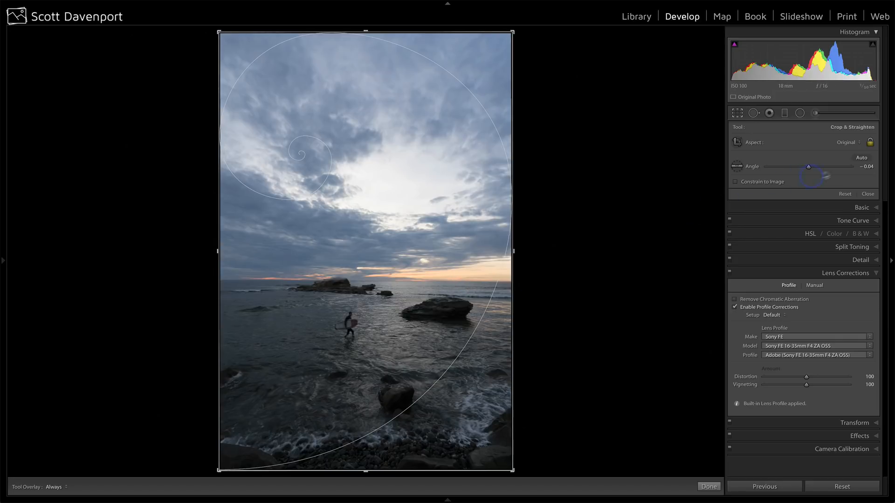
{"action": "left_click", "coordinate": [860, 159]}
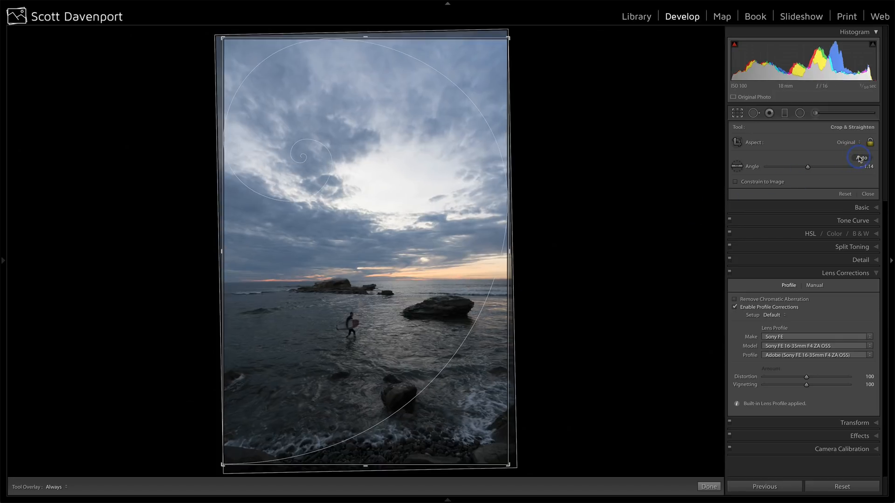
{"action": "left_click_drag", "start_coordinate": [517, 213], "coordinate": [521, 215]}
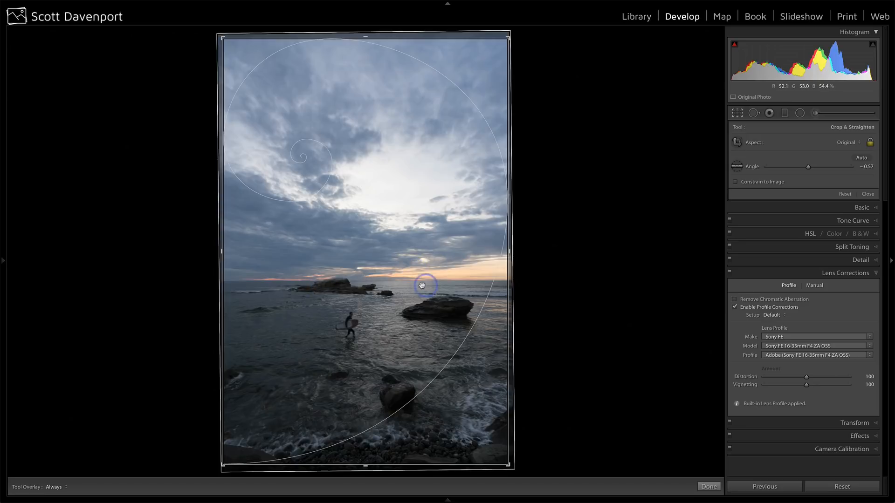
{"action": "key", "text": "Return"}
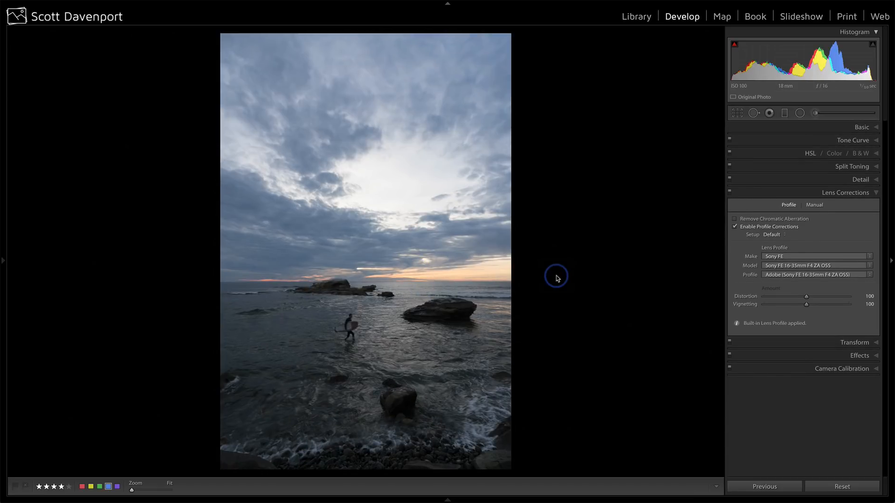
Apply automatic tone adjustments to the photo as a starting point for the basic edits
{"action": "left_click", "coordinate": [862, 127]}
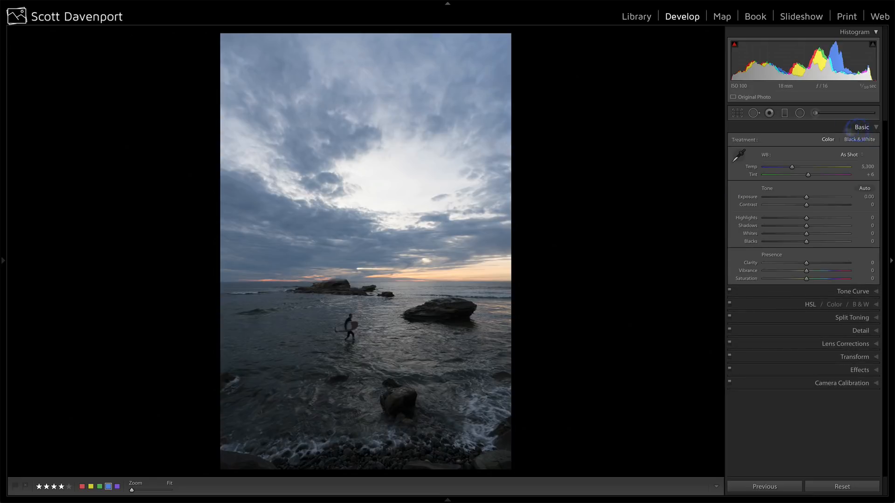
{"action": "left_click", "coordinate": [863, 189]}
Try Auto white balance with the temperature warmed to 7,253, and restore the As Shot white balance
{"action": "left_click", "coordinate": [852, 155]}
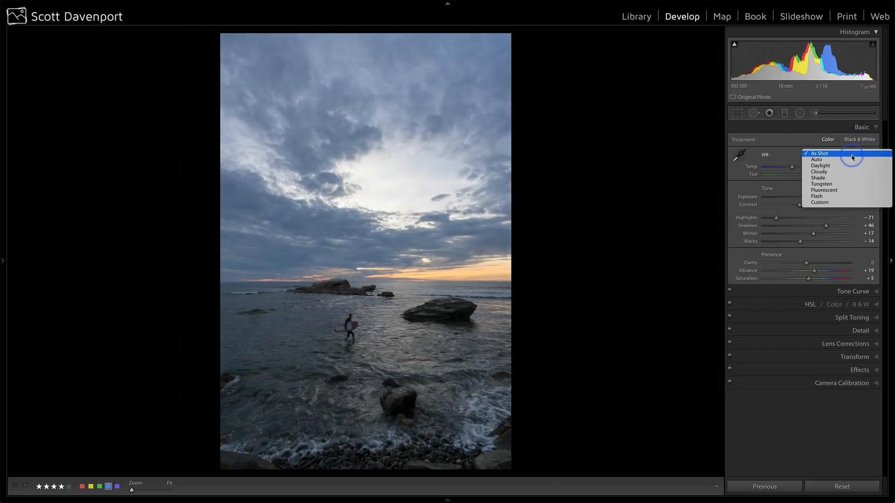
{"action": "left_click", "coordinate": [843, 160]}
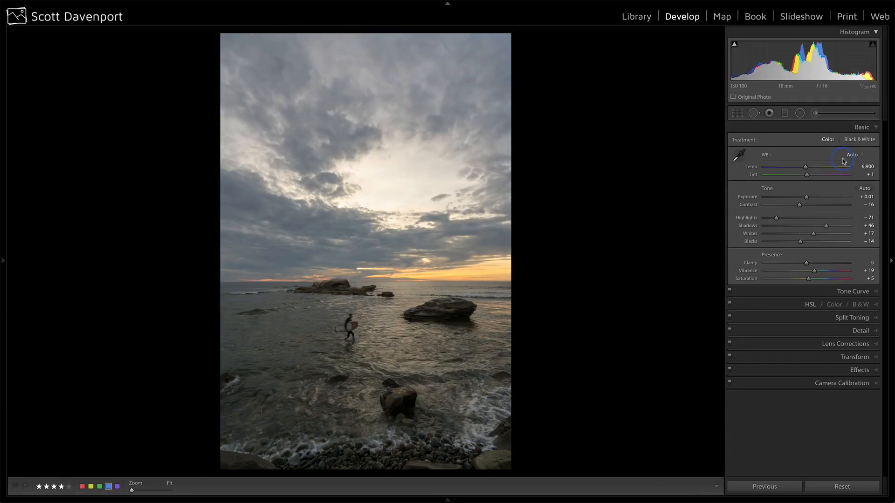
{"action": "left_click_drag", "start_coordinate": [805, 167], "coordinate": [808, 169]}
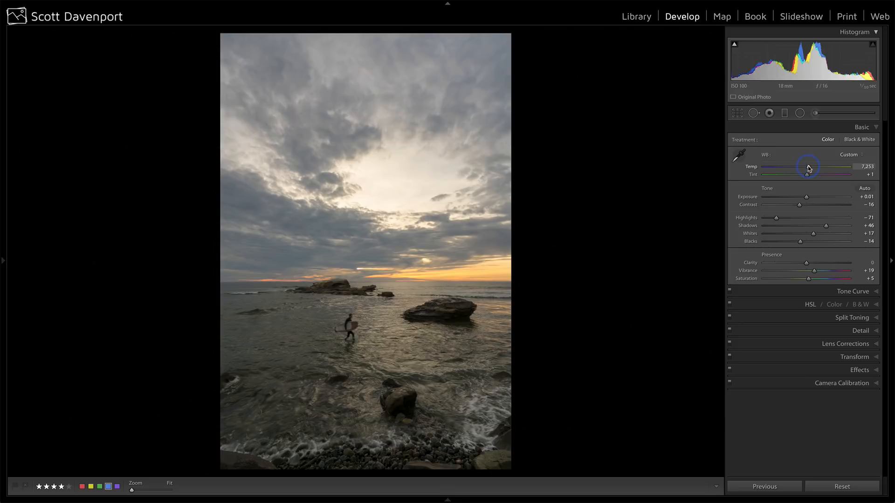
{"action": "left_click", "coordinate": [844, 154]}
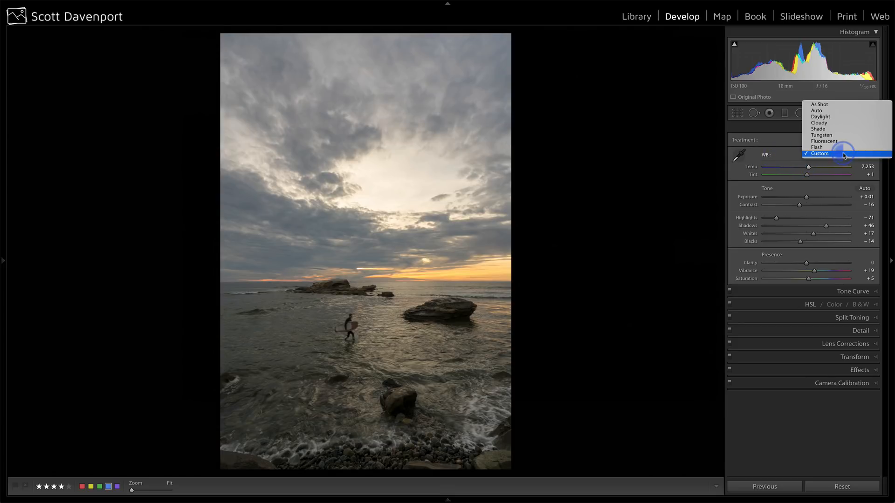
{"action": "left_click", "coordinate": [828, 105]}
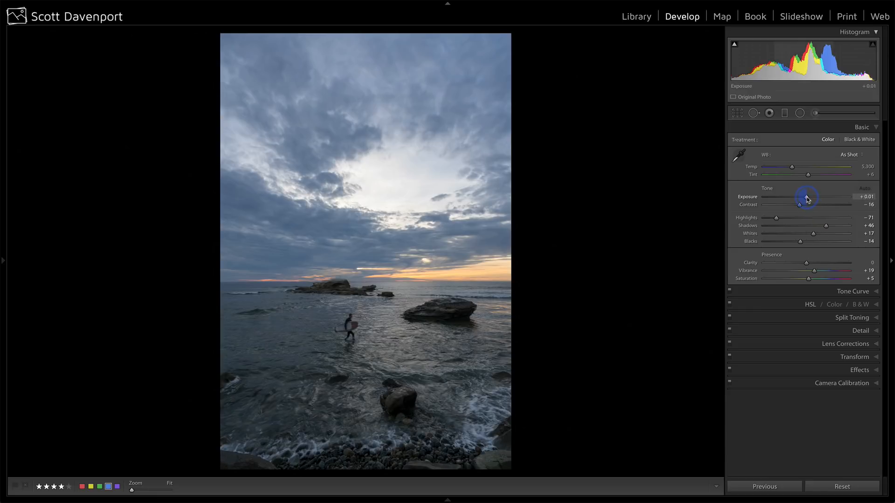
Brighten the whole photo by raising Exposure to +0.45
{"action": "left_click_drag", "start_coordinate": [808, 200], "coordinate": [810, 199]}
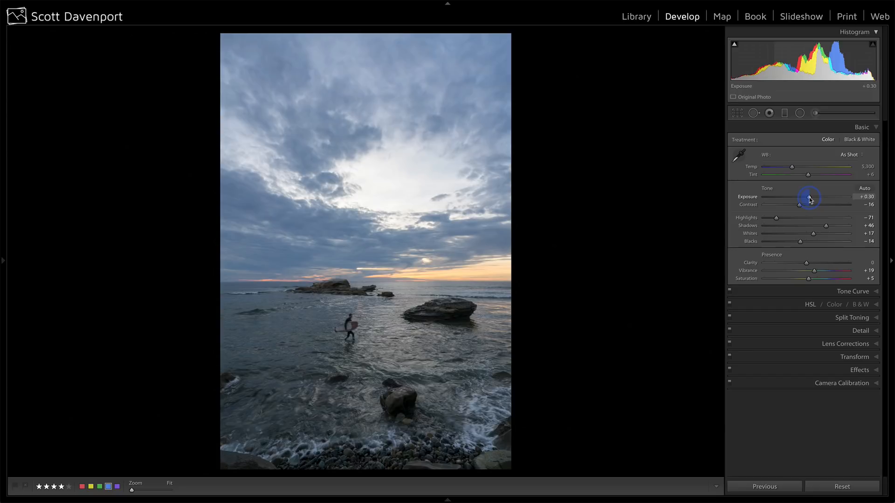
{"action": "left_click_drag", "start_coordinate": [810, 199], "coordinate": [811, 199]}
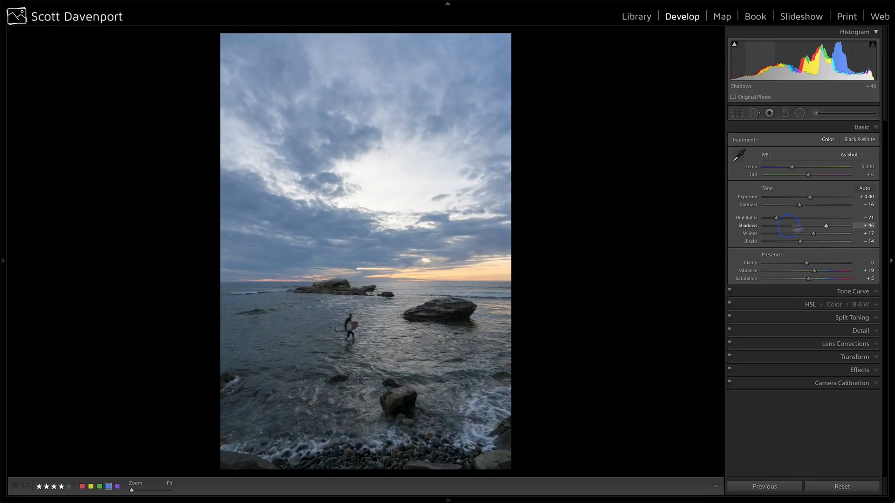
{"action": "left_click_drag", "start_coordinate": [810, 199], "coordinate": [810, 198]}
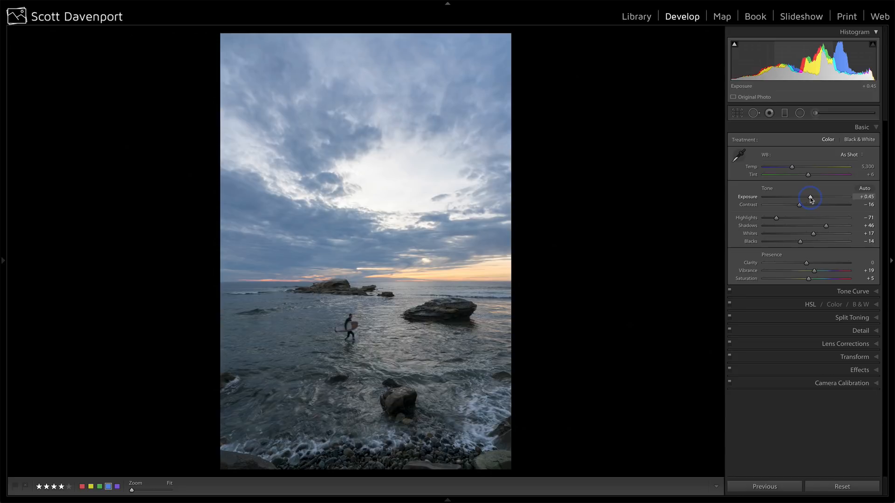
Turn on the clipping preview and set Blacks to -10, Shadows to +43 and Highlights to -89
{"action": "key", "text": "j"}
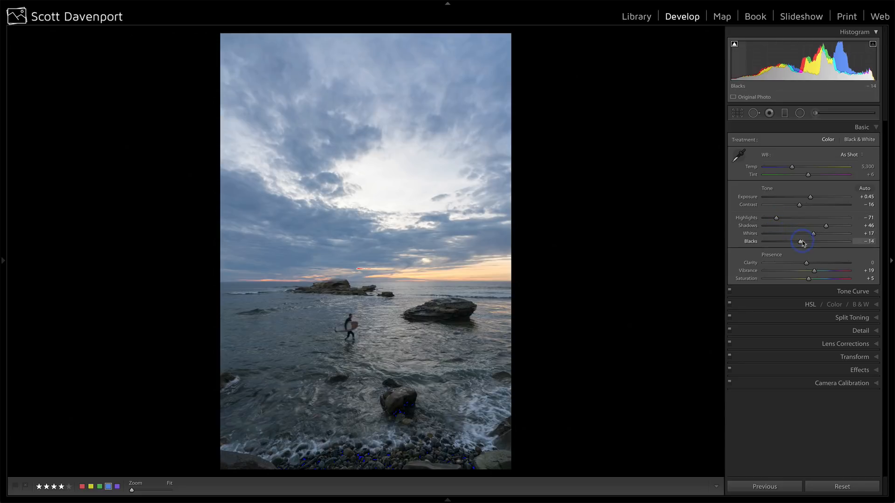
{"action": "left_click_drag", "start_coordinate": [800, 243], "coordinate": [802, 244]}
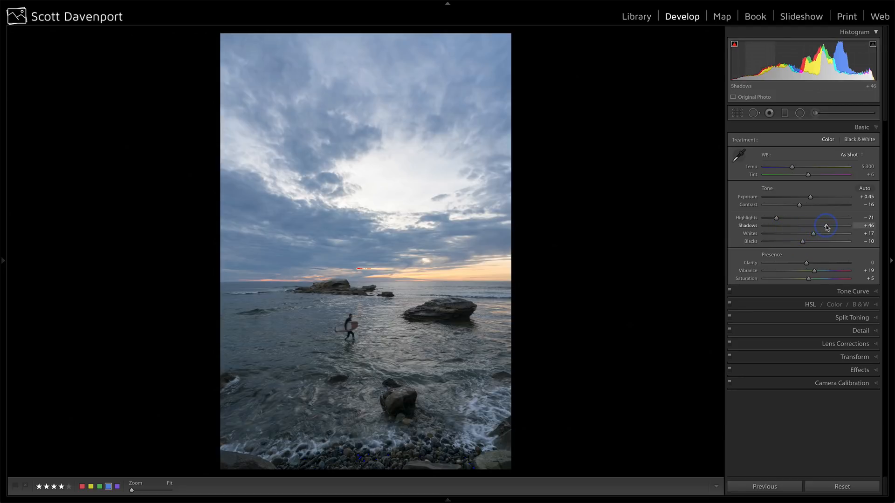
{"action": "left_click_drag", "start_coordinate": [826, 227], "coordinate": [769, 220]}
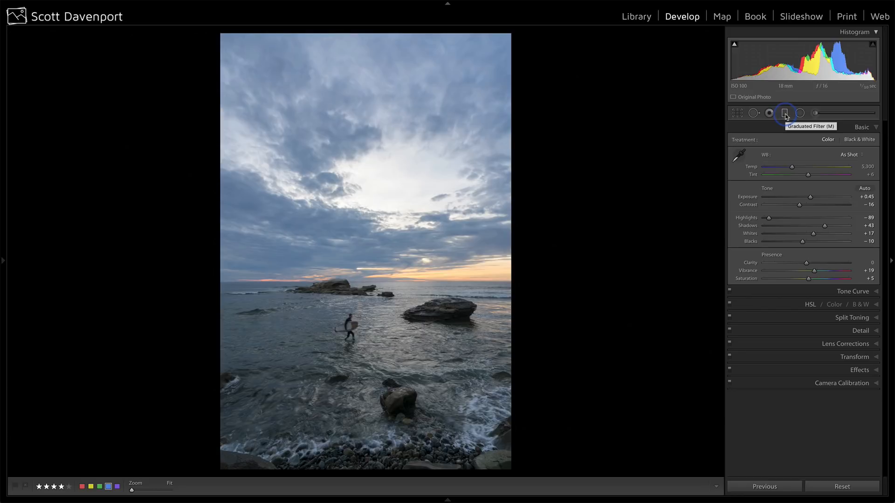
In the HSL adjustments, set the saturation of Blue to +15, Aqua to +10 and Yellow to +7
{"action": "left_click", "coordinate": [816, 305]}
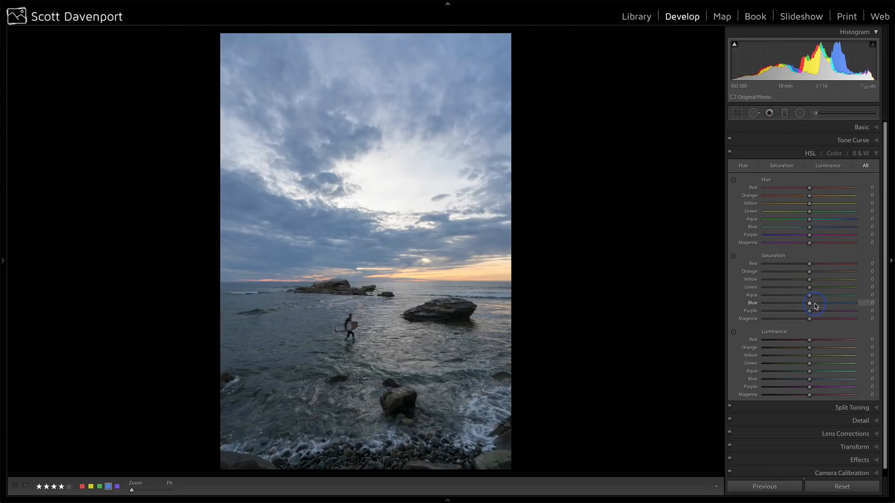
{"action": "left_click", "coordinate": [733, 256]}
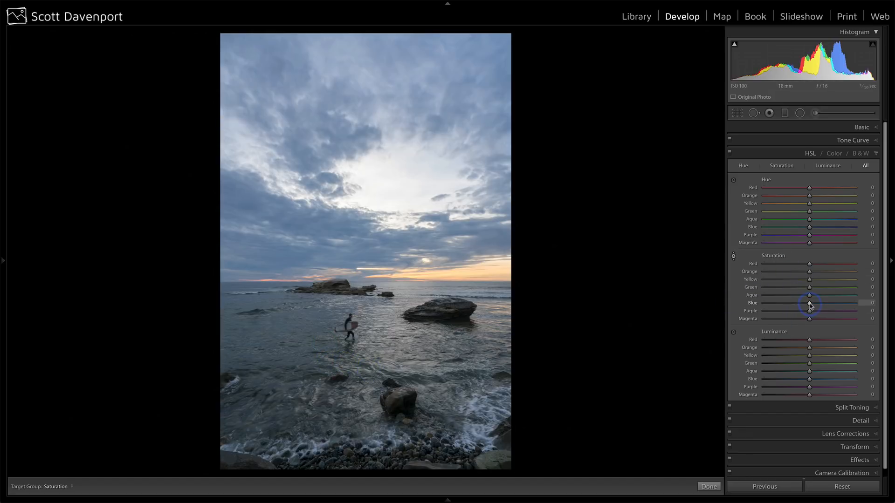
{"action": "left_click_drag", "start_coordinate": [811, 303], "coordinate": [817, 305]}
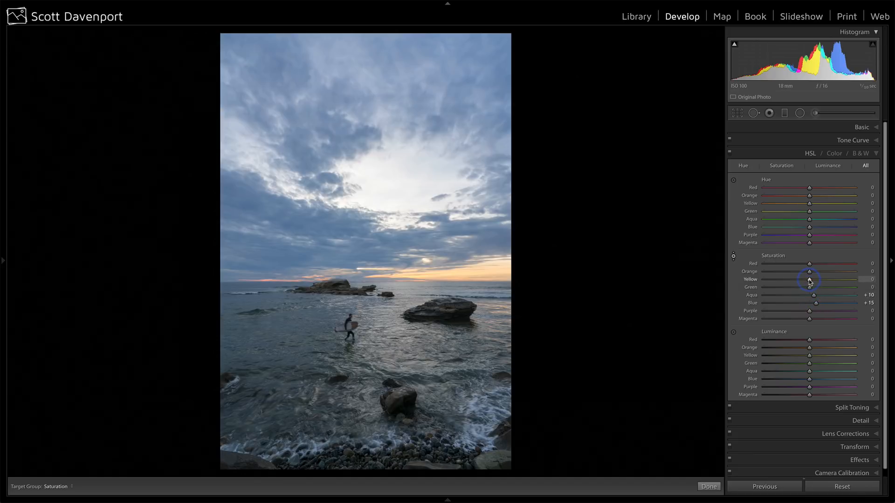
{"action": "left_click_drag", "start_coordinate": [810, 281], "coordinate": [813, 282]}
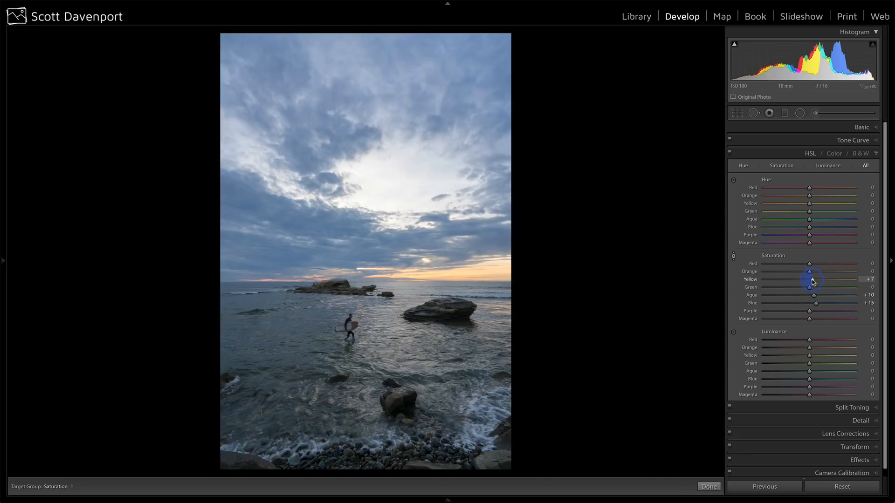
Shift the Yellow hue to +7, lower the Blue luminance to -10 and slightly reduce the Aqua luminance
{"action": "left_click", "coordinate": [811, 204]}
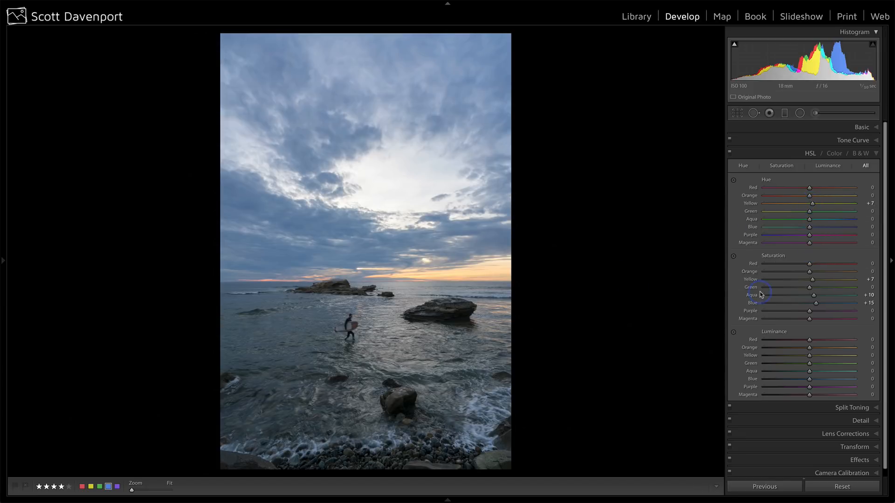
{"action": "left_click_drag", "start_coordinate": [809, 379], "coordinate": [804, 381]}
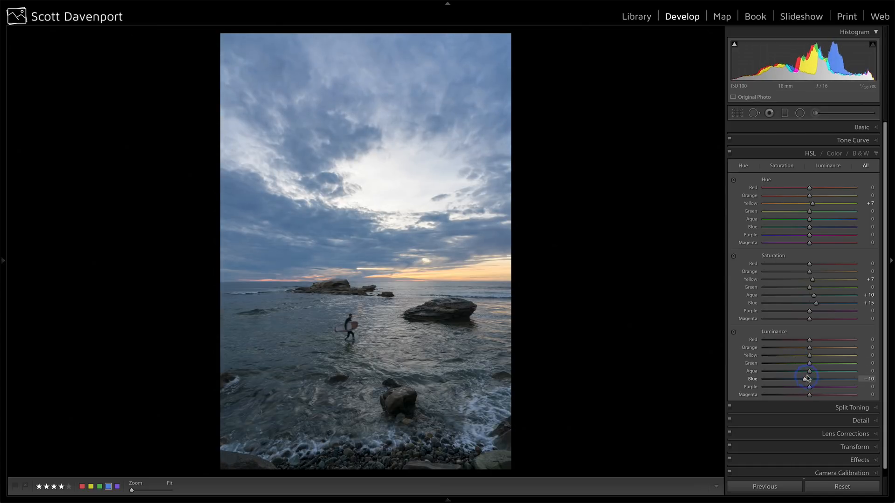
{"action": "left_click_drag", "start_coordinate": [810, 373], "coordinate": [807, 373]}
Add a narrow, nearly level graduated filter across the horizon to affect the sky, and reset its Exposure to 0
{"action": "left_click", "coordinate": [785, 113]}
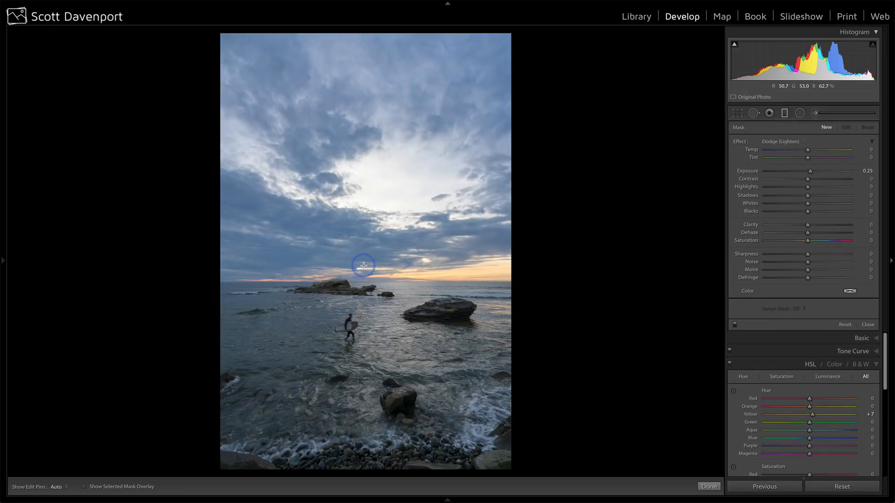
{"action": "left_click_drag", "start_coordinate": [367, 265], "coordinate": [369, 294]}
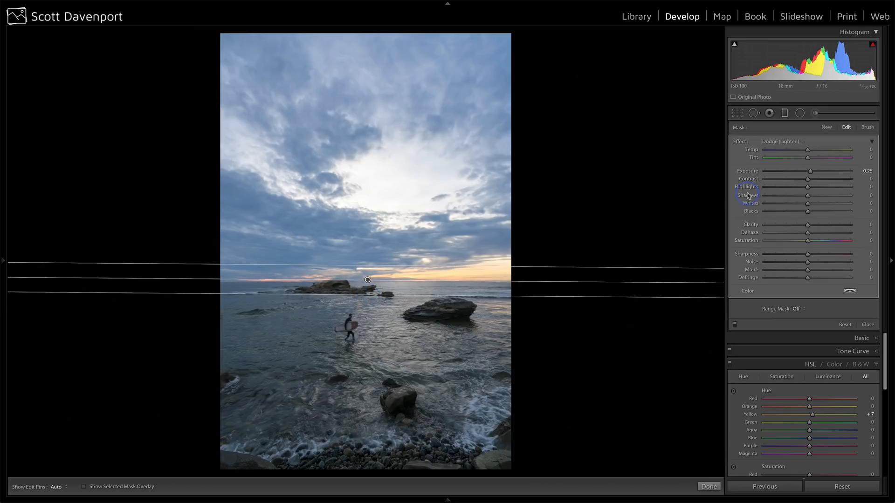
{"action": "double_click", "coordinate": [749, 172]}
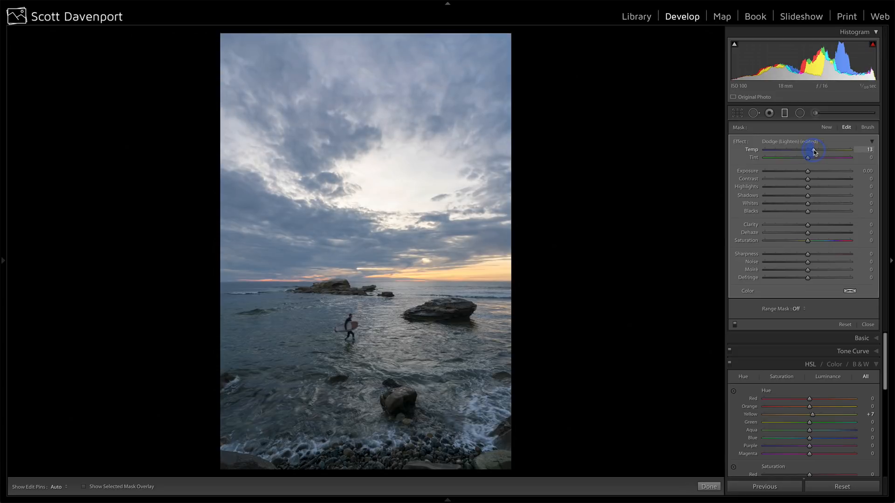
Warm the sky filter with Temp 11 and a pale orange tint colour, and darken it to Exposure -0.28
{"action": "mouse_move", "coordinate": [817, 153]}
{"action": "left_mouse_down"}
{"action": "mouse_move", "coordinate": [806, 153]}
{"action": "mouse_move", "coordinate": [813, 153]}
{"action": "left_mouse_up"}
{"action": "left_click", "coordinate": [808, 159]}
{"action": "left_click", "coordinate": [856, 291]}
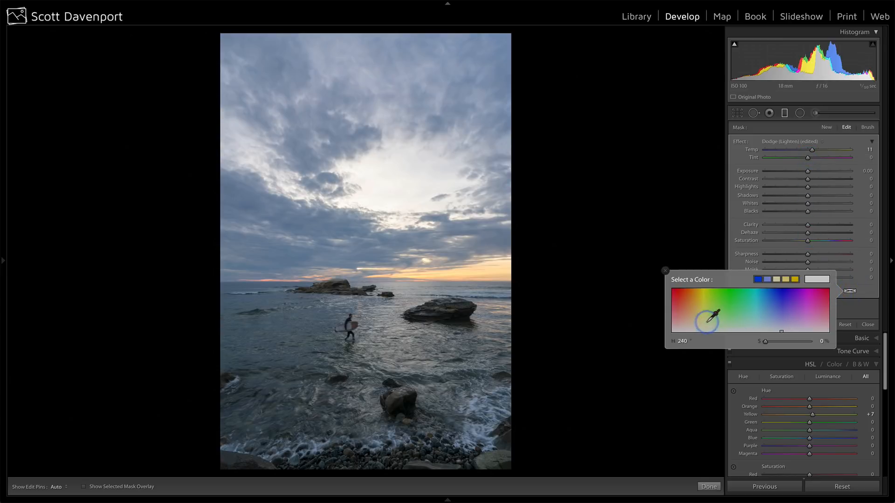
{"action": "left_click", "coordinate": [689, 326]}
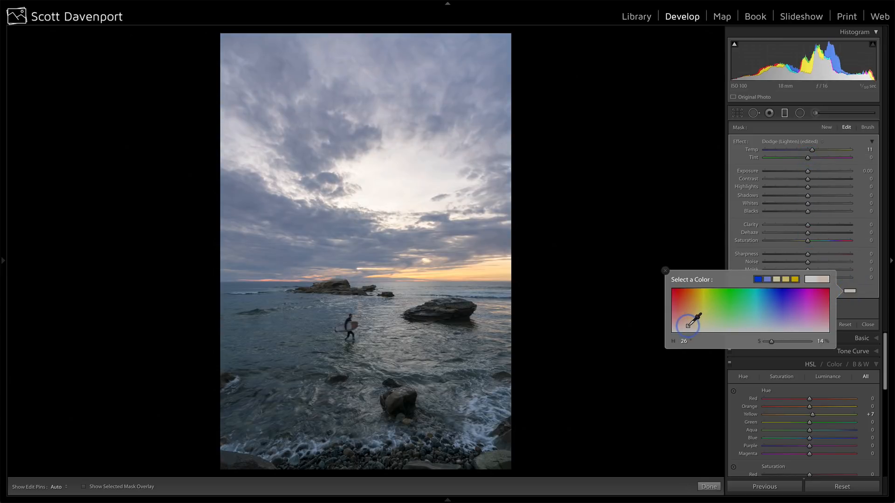
{"action": "mouse_move", "coordinate": [689, 325]}
{"action": "left_mouse_down"}
{"action": "mouse_move", "coordinate": [688, 315]}
{"action": "mouse_move", "coordinate": [687, 326]}
{"action": "left_mouse_up"}
{"action": "left_click", "coordinate": [665, 273]}
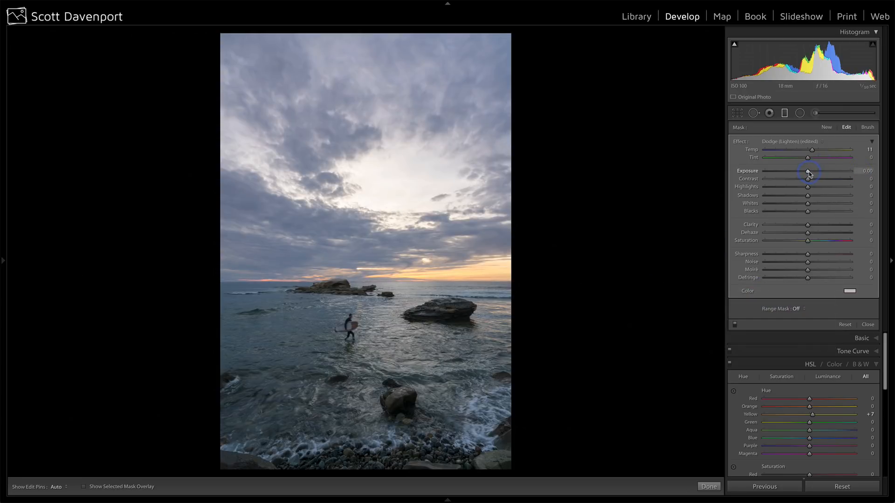
{"action": "left_click_drag", "start_coordinate": [809, 174], "coordinate": [806, 172]}
Add a second graduated filter covering the water and foreground, fading out upward across the horizon
{"action": "left_click", "coordinate": [785, 117]}
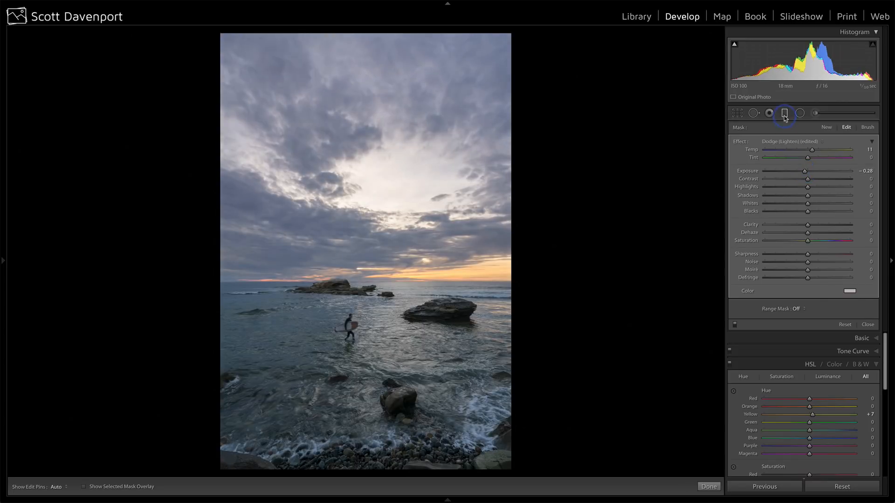
{"action": "left_click", "coordinate": [825, 128]}
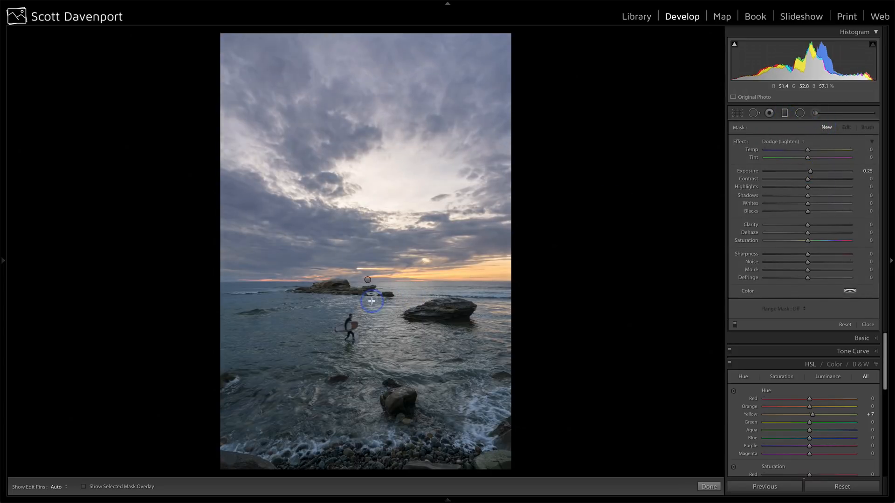
{"action": "left_click_drag", "start_coordinate": [372, 301], "coordinate": [372, 267]}
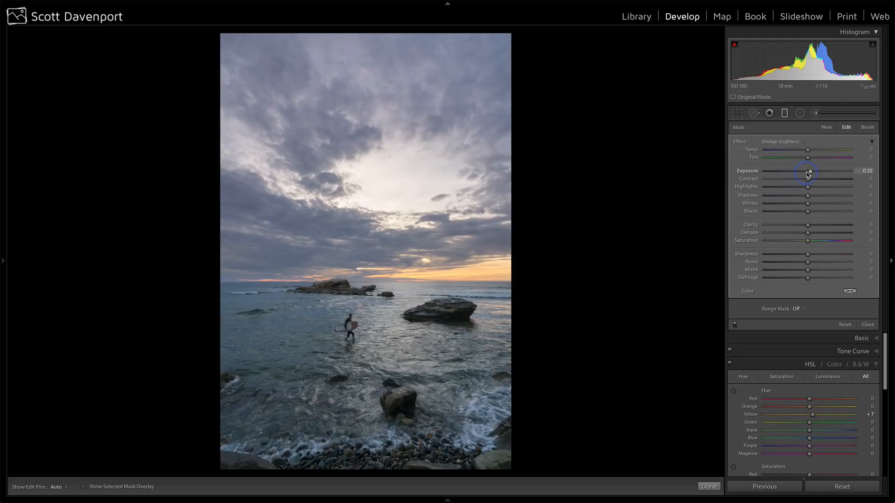
Set the foreground filter's Exposure to 0.21, restrict it with a Luminance range mask of 21/100 and Smoothness 38, and compare before and after
{"action": "left_click_drag", "start_coordinate": [811, 172], "coordinate": [811, 173]}
{"action": "left_click", "coordinate": [798, 309]}
{"action": "left_click", "coordinate": [800, 320]}
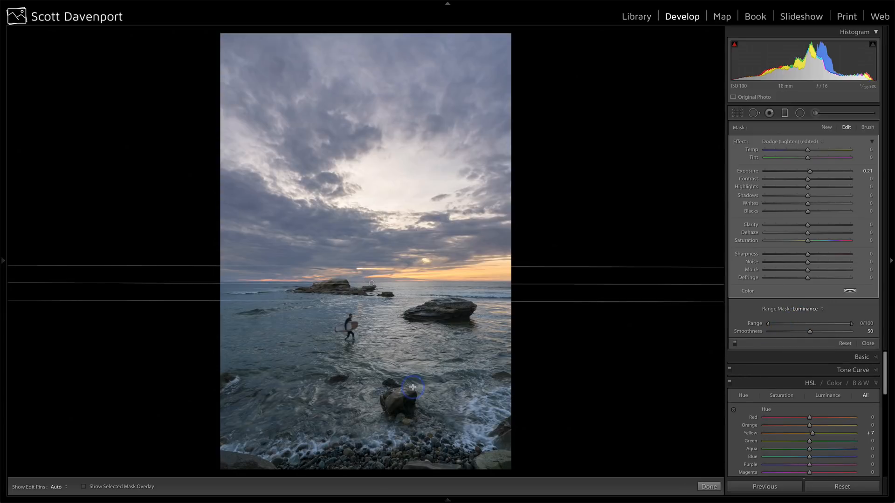
{"action": "left_click", "coordinate": [84, 487]}
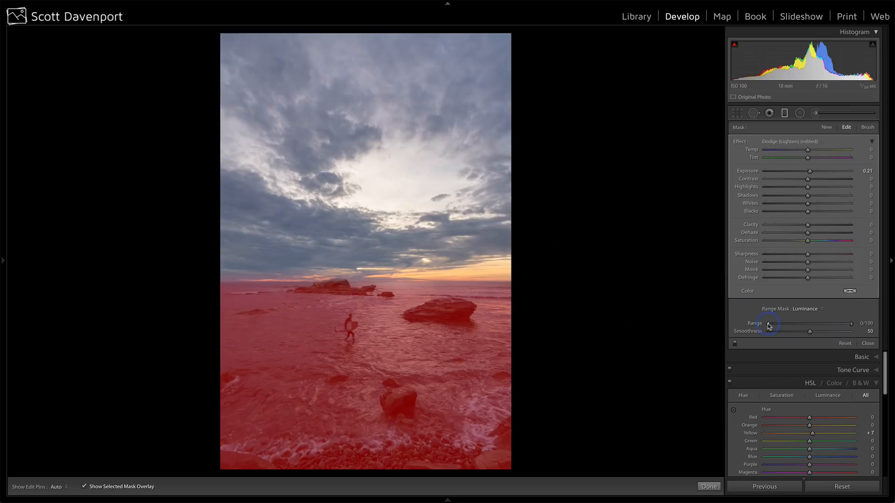
{"action": "left_click_drag", "start_coordinate": [770, 325], "coordinate": [800, 332]}
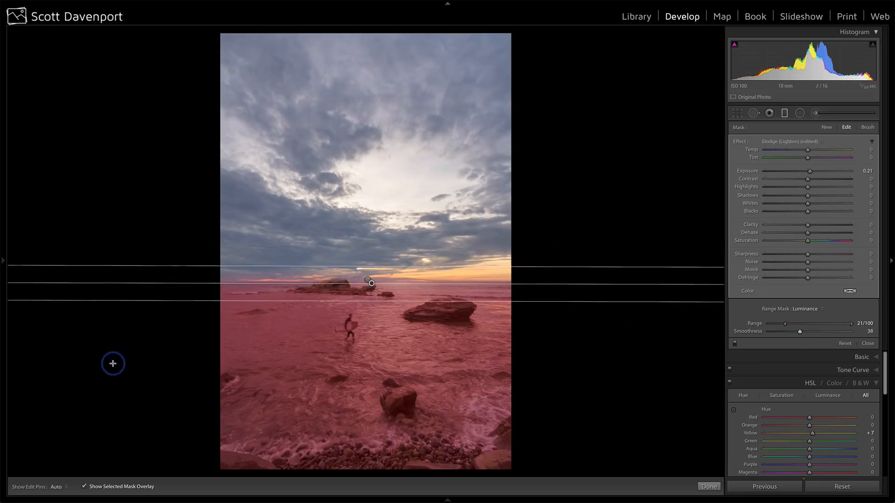
{"action": "left_click", "coordinate": [84, 487]}
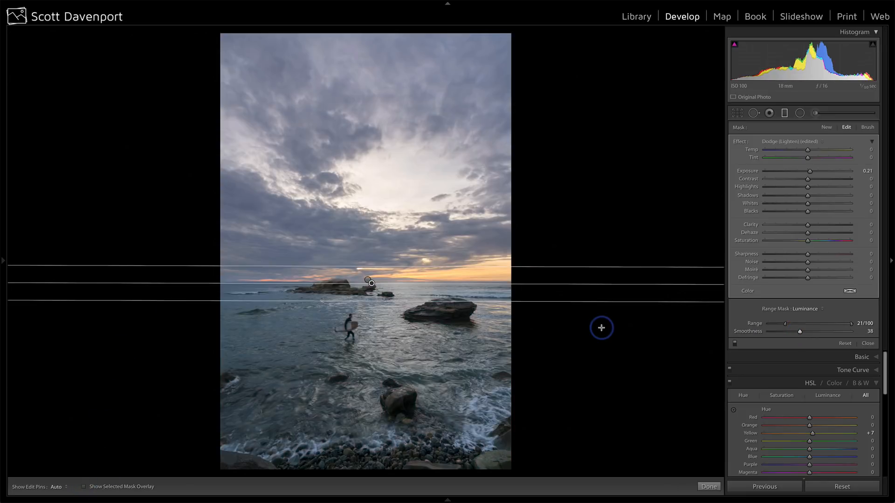
{"action": "left_click", "coordinate": [735, 346]}
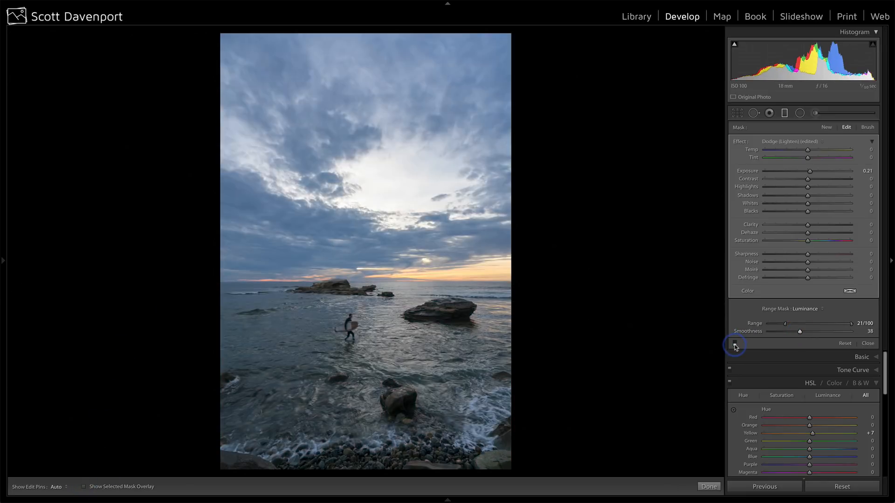
{"action": "left_click", "coordinate": [735, 345]}
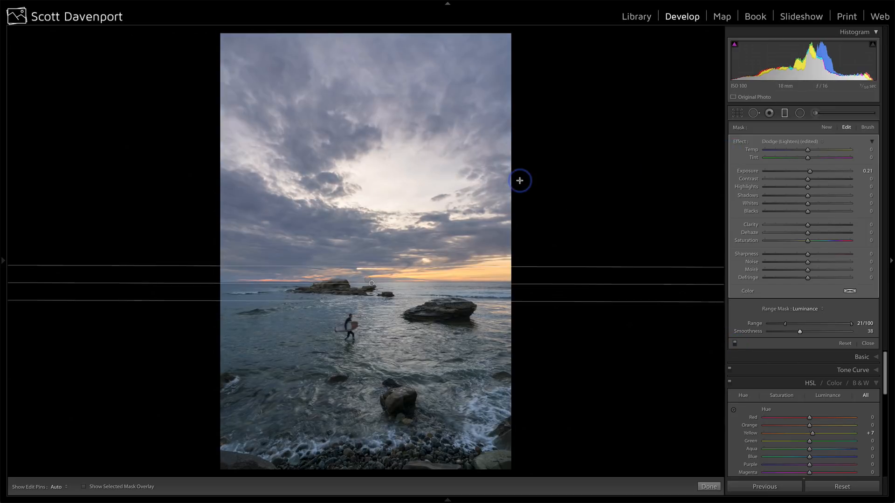
Replace the warm sky filter with a new graduated filter fading out across the horizon, with Exposure at -0.12
{"action": "left_click", "coordinate": [368, 280]}
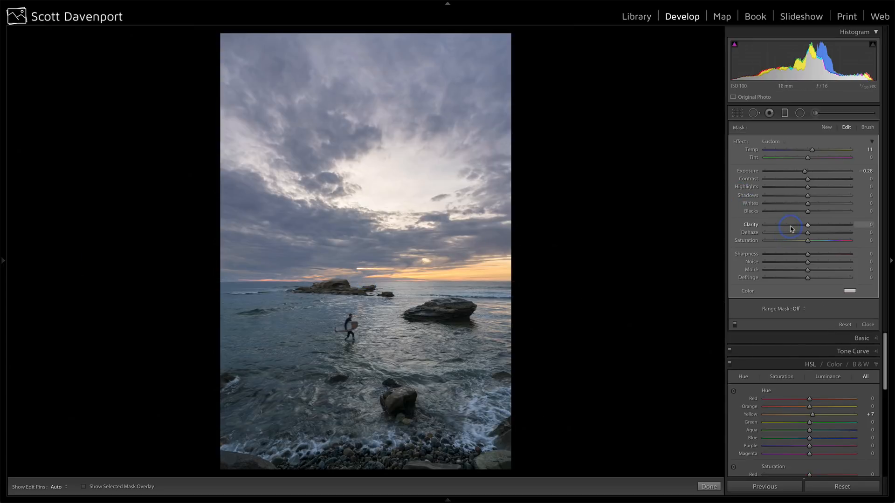
{"action": "key", "text": "Delete"}
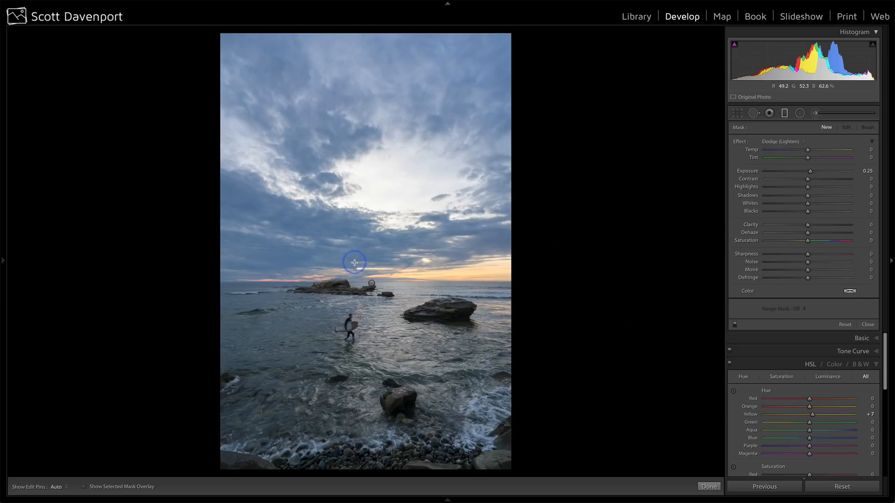
{"action": "left_click_drag", "start_coordinate": [355, 262], "coordinate": [355, 289]}
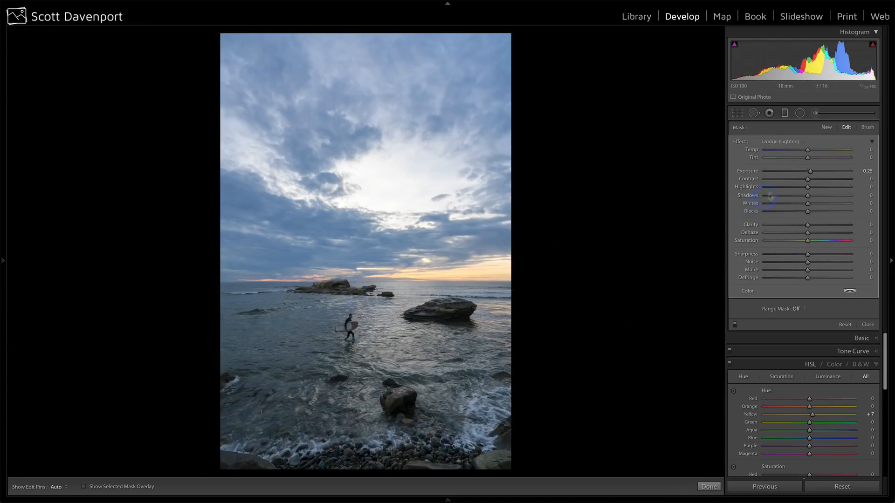
{"action": "left_click_drag", "start_coordinate": [810, 174], "coordinate": [808, 174]}
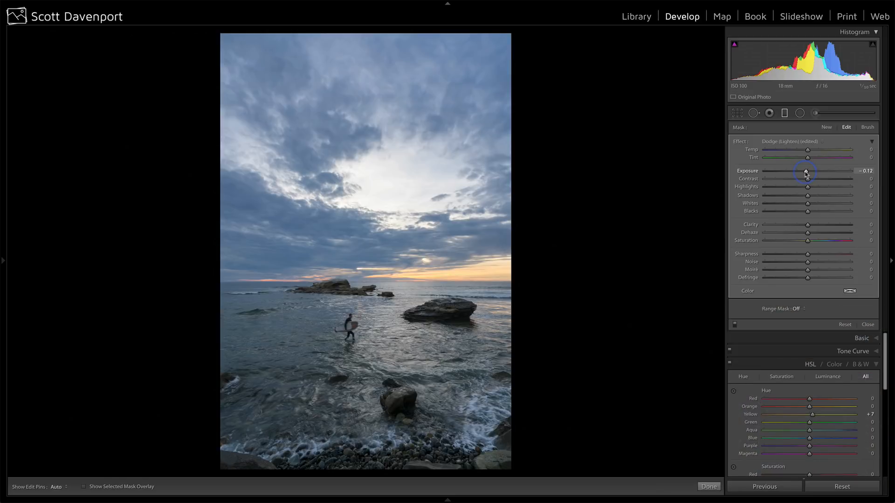
{"action": "left_click", "coordinate": [868, 325]}
Warm the whole photo's white balance to Temp 6,004 and compare it with the As Shot setting
{"action": "left_click", "coordinate": [862, 127]}
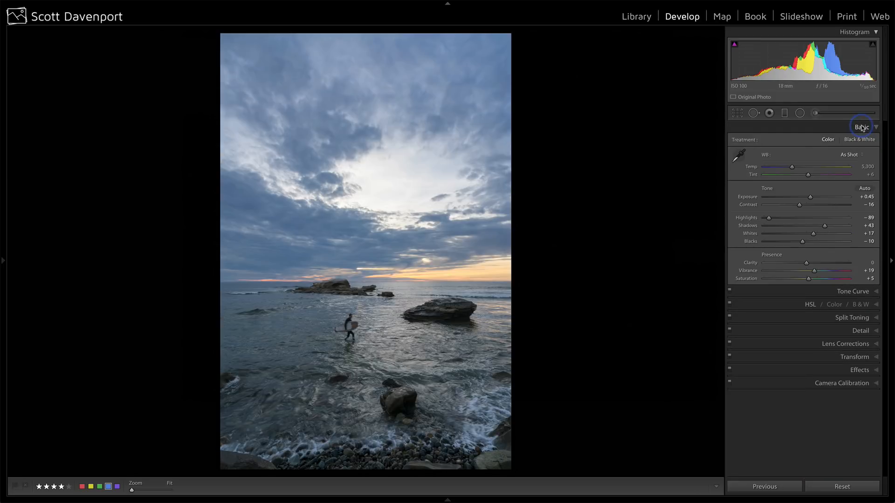
{"action": "left_click_drag", "start_coordinate": [793, 170], "coordinate": [799, 171]}
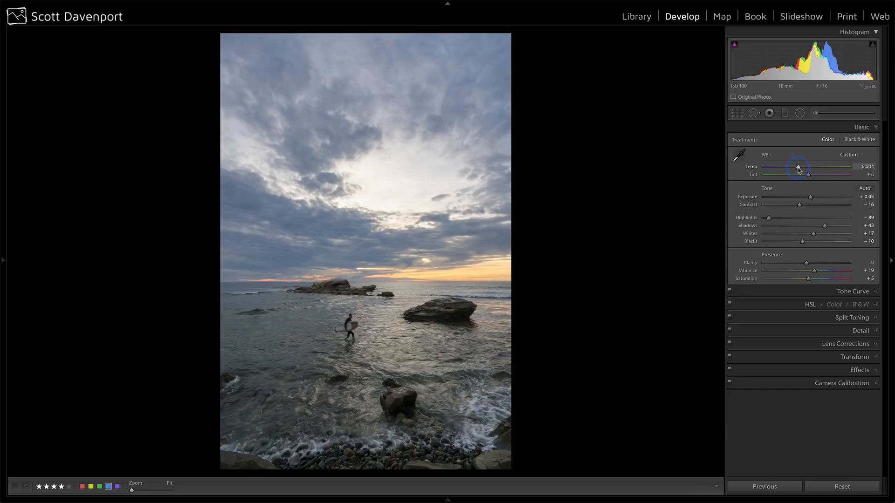
{"action": "key", "text": "ctrl+z"}
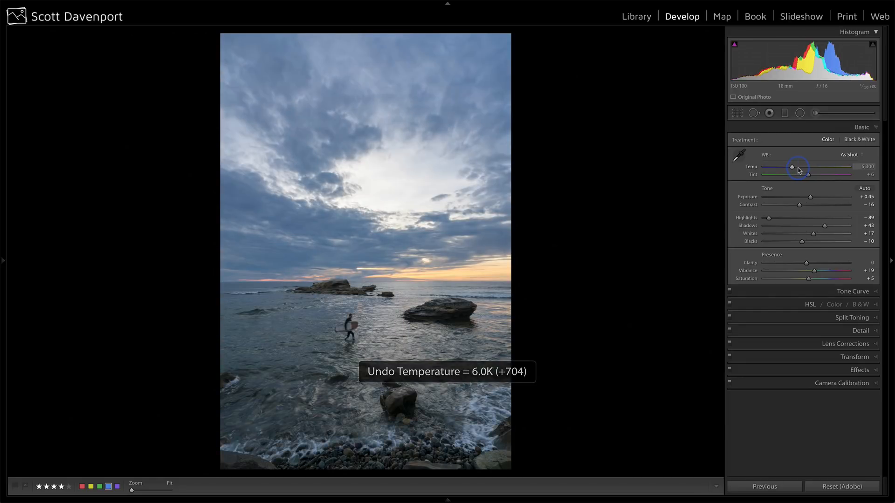
{"action": "key", "text": "ctrl+y"}
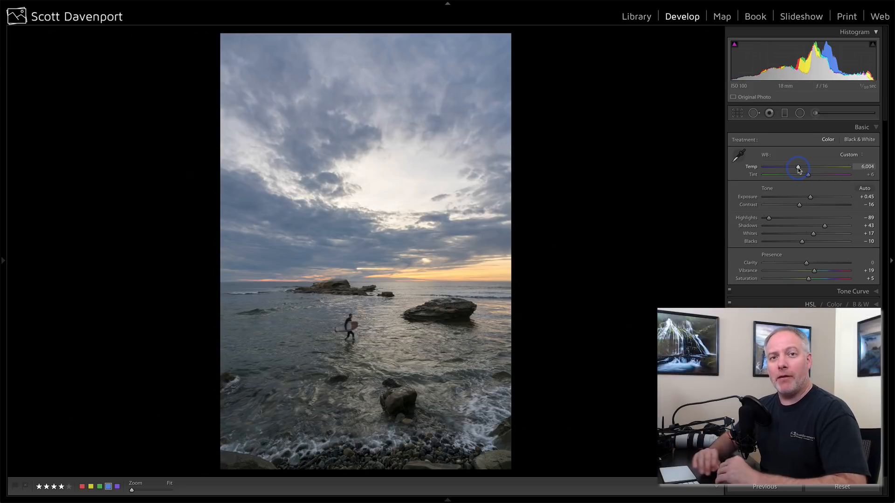
Send the photo to ON1 Effects 2018 for further editing
{"action": "right_click", "coordinate": [441, 155]}
{"action": "mouse_move", "coordinate": [471, 229]}
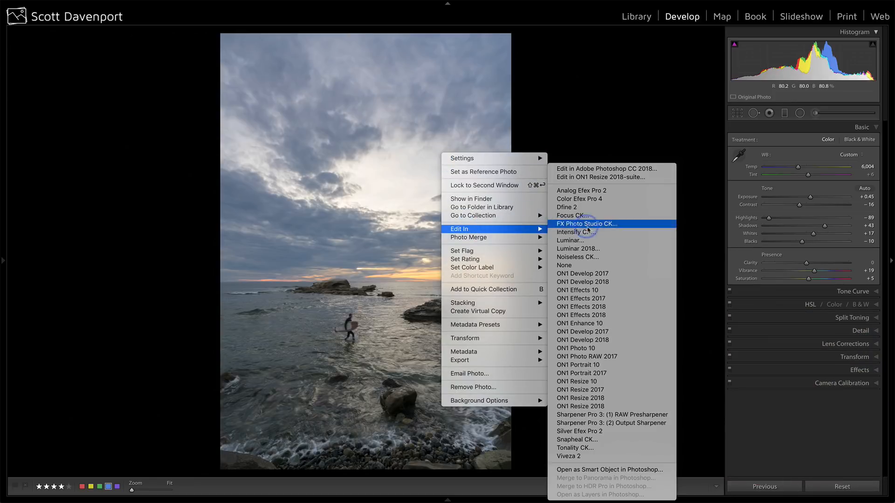
{"action": "left_click", "coordinate": [603, 316]}
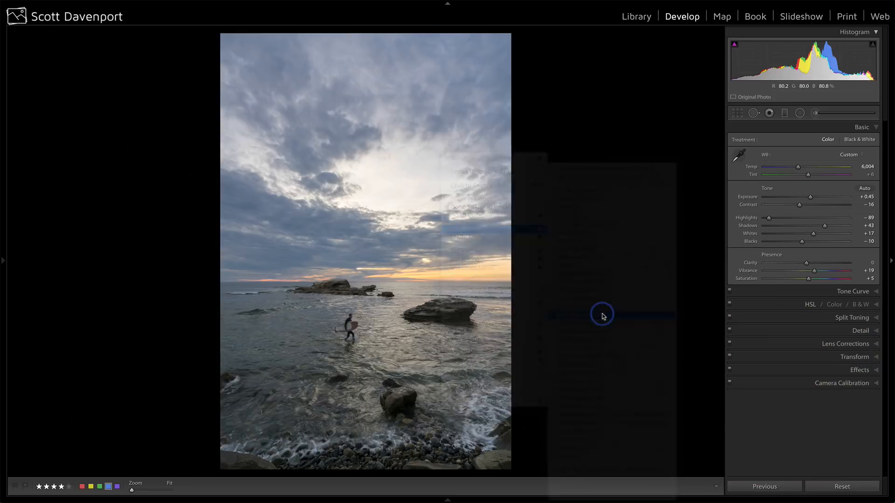
{"action": "left_click", "coordinate": [509, 279]}
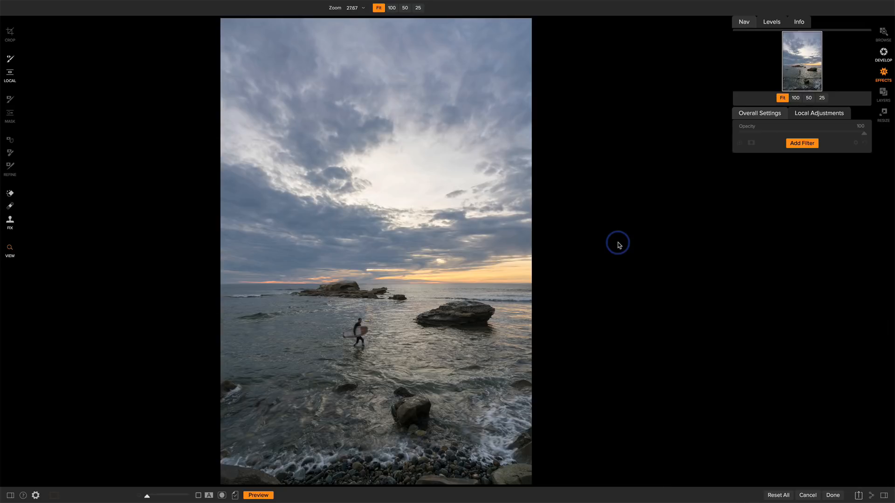
Add a Sunshine filter to the photo and lower its Opacity to 63
{"action": "left_click", "coordinate": [802, 144]}
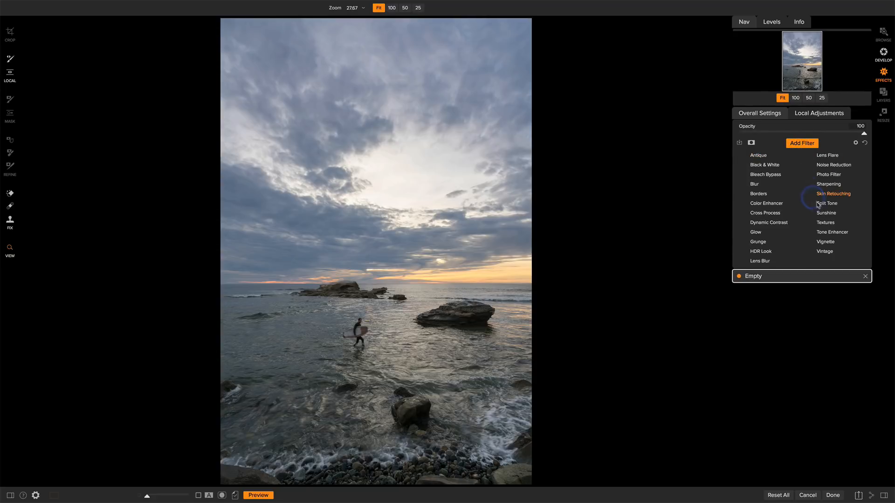
{"action": "left_click", "coordinate": [824, 213]}
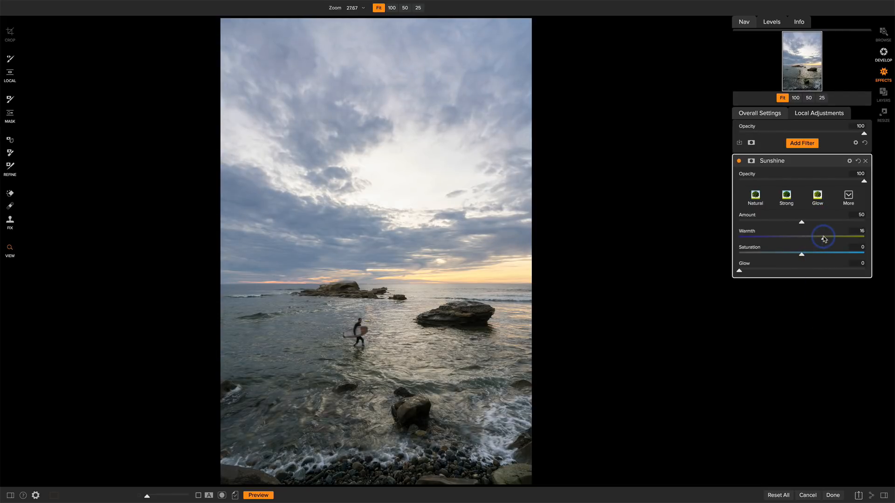
{"action": "left_click_drag", "start_coordinate": [863, 183], "coordinate": [817, 184]}
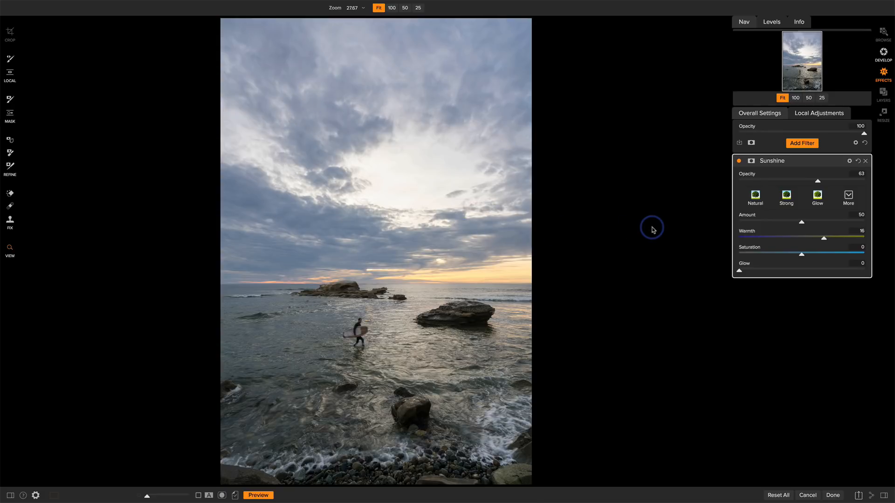
Start a local adjustment with Exposure -1 and place an Edges-shaped mask over the bright area of the sky
{"action": "left_click", "coordinate": [811, 117]}
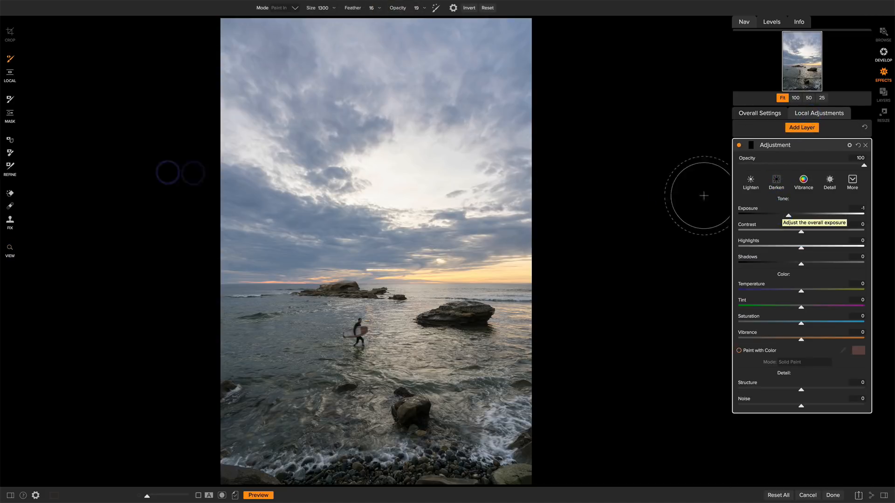
{"action": "left_click", "coordinate": [9, 74]}
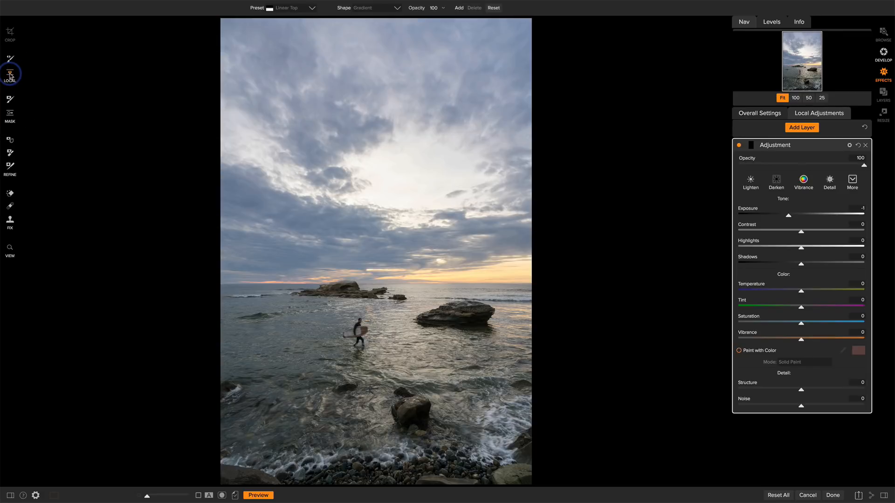
{"action": "left_click", "coordinate": [397, 9]}
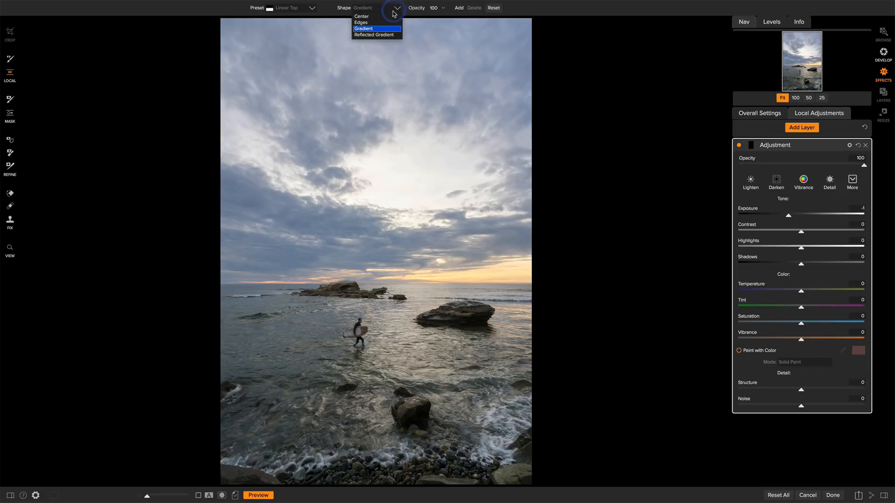
{"action": "left_click", "coordinate": [361, 23]}
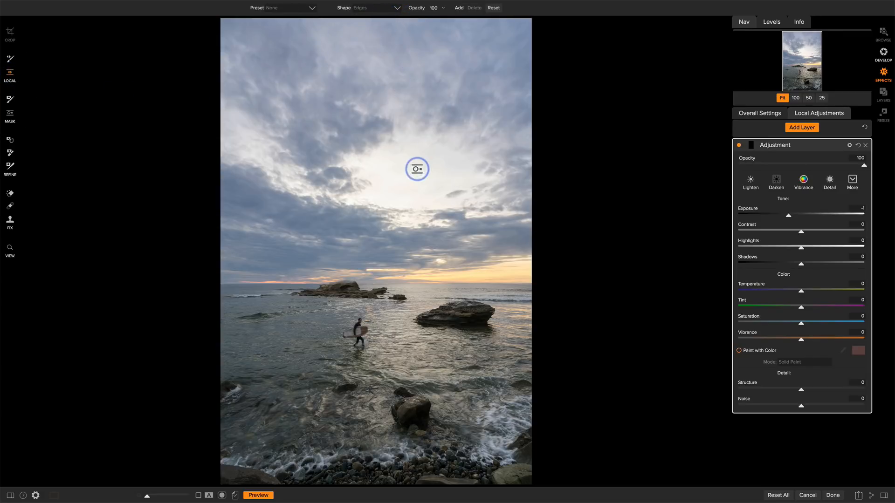
{"action": "left_click", "coordinate": [417, 168]}
Reshape the Edges mask into a wide, flat ellipse with a tighter feather, centred on the bright clouds
{"action": "left_click_drag", "start_coordinate": [554, 169], "coordinate": [502, 169]}
{"action": "left_click_drag", "start_coordinate": [418, 376], "coordinate": [418, 256]}
{"action": "left_click_drag", "start_coordinate": [332, 169], "coordinate": [245, 148]}
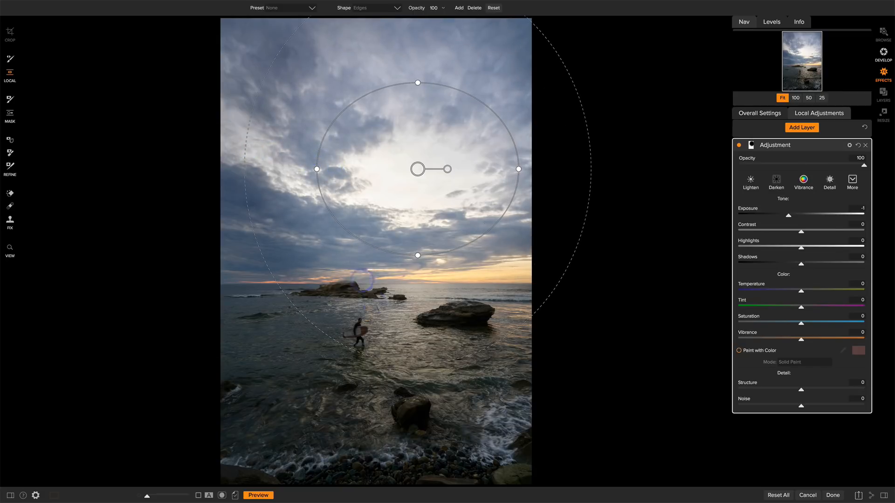
{"action": "left_click_drag", "start_coordinate": [418, 256], "coordinate": [417, 212]}
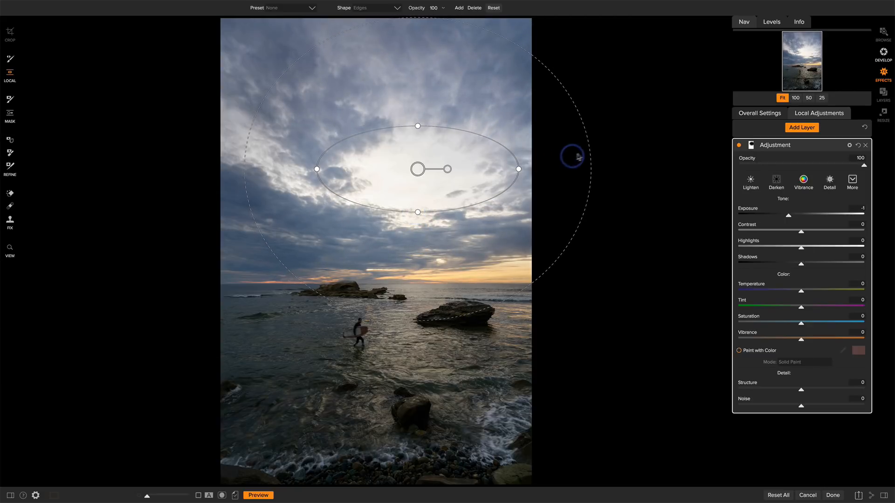
{"action": "left_click_drag", "start_coordinate": [589, 150], "coordinate": [564, 148]}
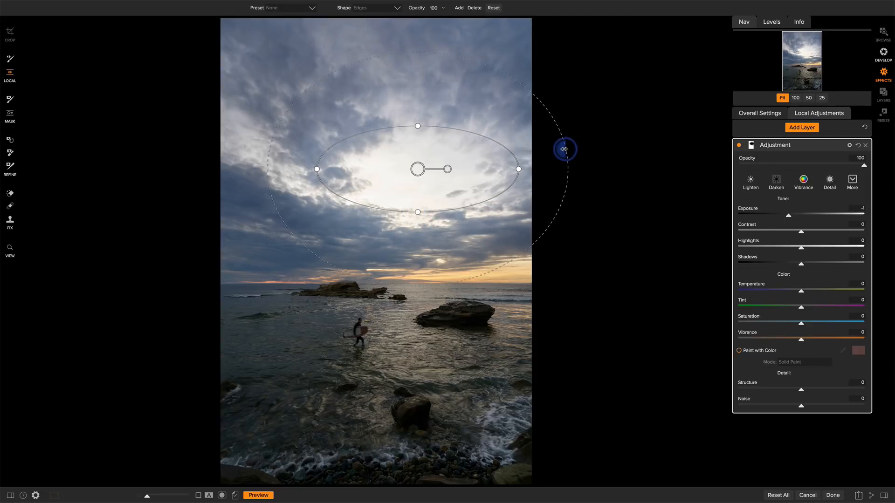
{"action": "left_click_drag", "start_coordinate": [419, 169], "coordinate": [406, 164]}
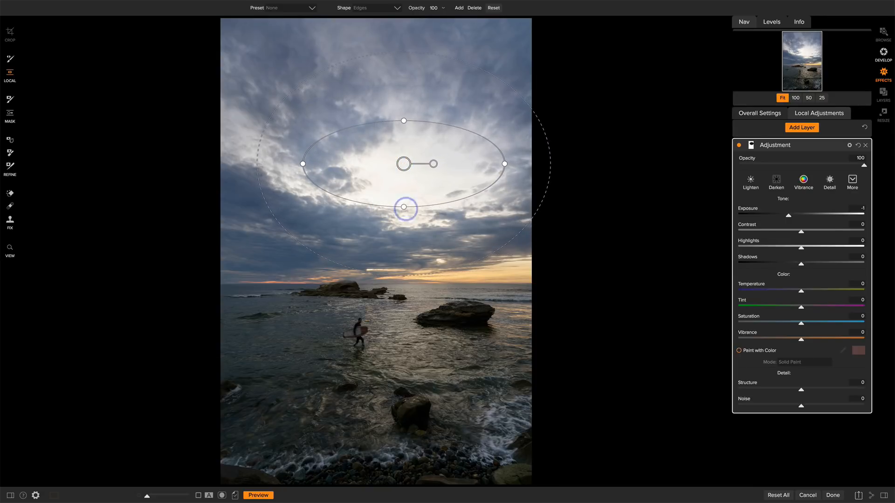
Add a second mask with the Gradient shape, flipped to keep the effect in the sky and aligned with the horizon, and inspect the combined mask
{"action": "left_click", "coordinate": [459, 9]}
{"action": "left_click", "coordinate": [397, 9]}
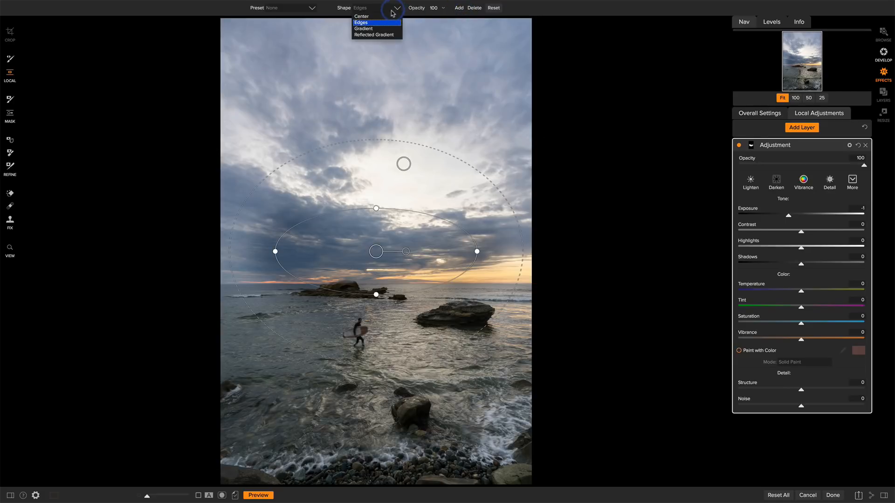
{"action": "left_click", "coordinate": [373, 31]}
{"action": "left_click_drag", "start_coordinate": [406, 252], "coordinate": [233, 257]}
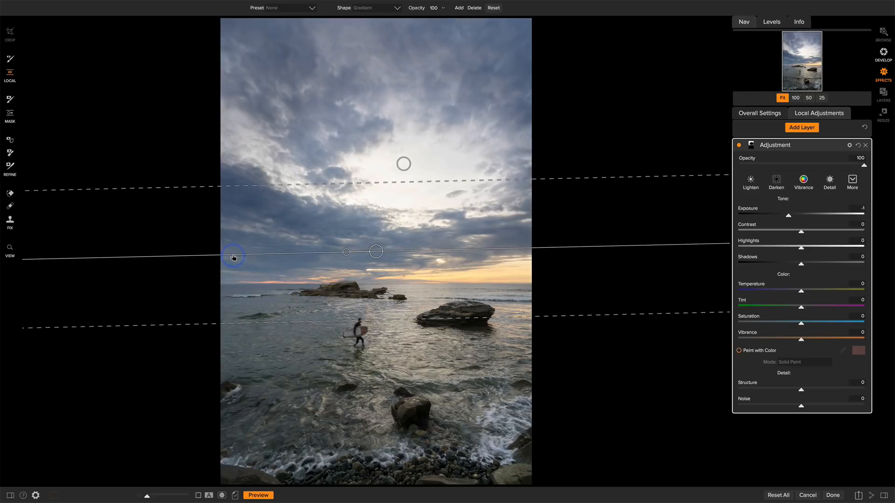
{"action": "left_click_drag", "start_coordinate": [376, 254], "coordinate": [199, 286]}
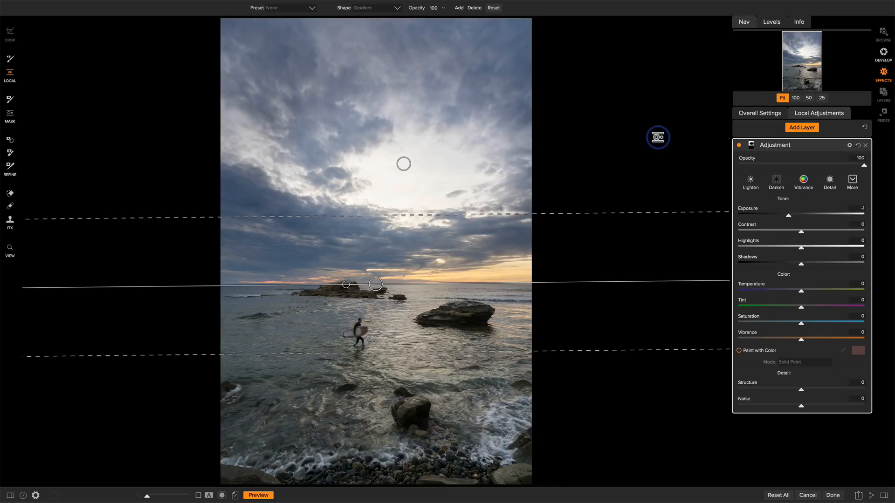
{"action": "key", "text": "ctrl+m"}
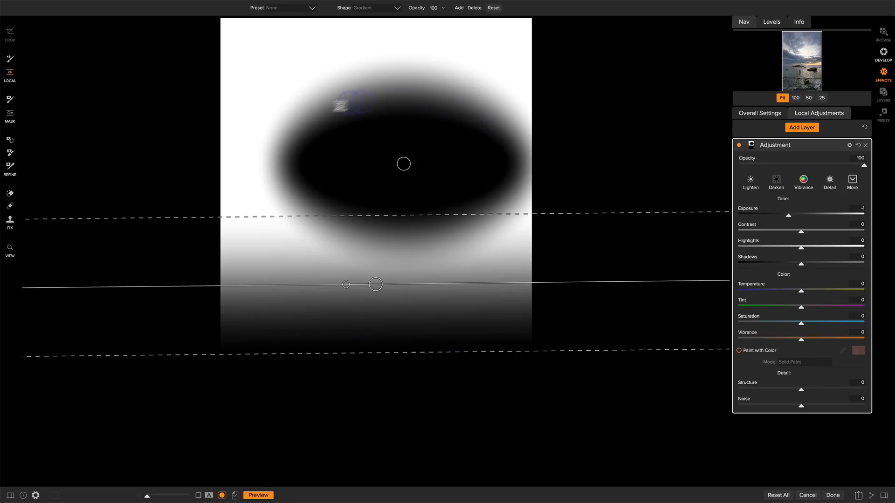
{"action": "key", "text": "o"}
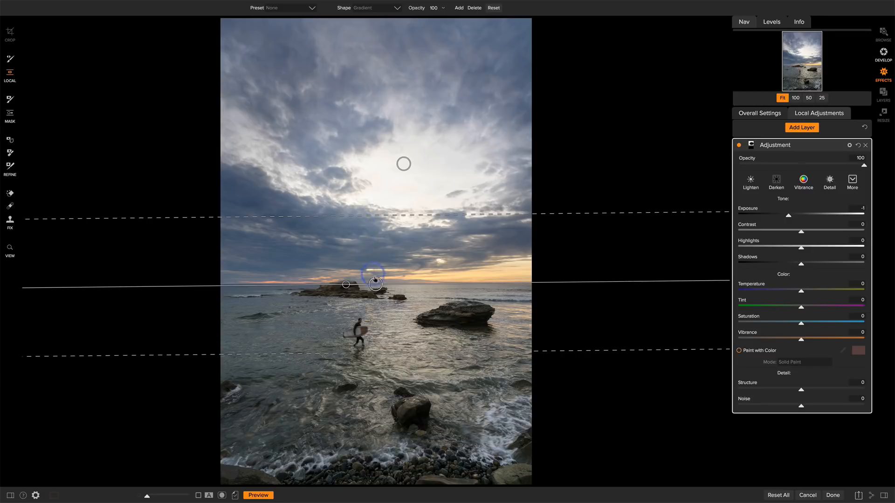
Nudge the Edges mask slightly over the bright clouds and compare the photo with the local adjustment off and on
{"action": "left_click", "coordinate": [404, 164]}
{"action": "left_click_drag", "start_coordinate": [406, 164], "coordinate": [407, 166]}
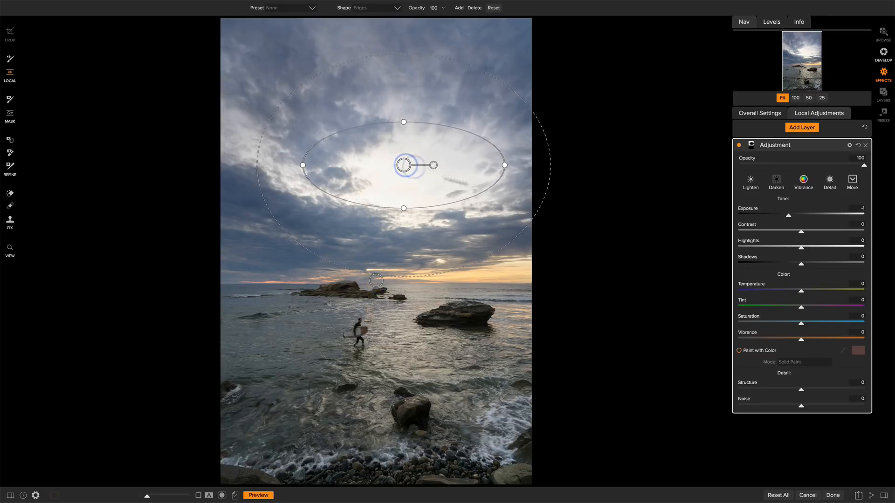
{"action": "left_click", "coordinate": [739, 146]}
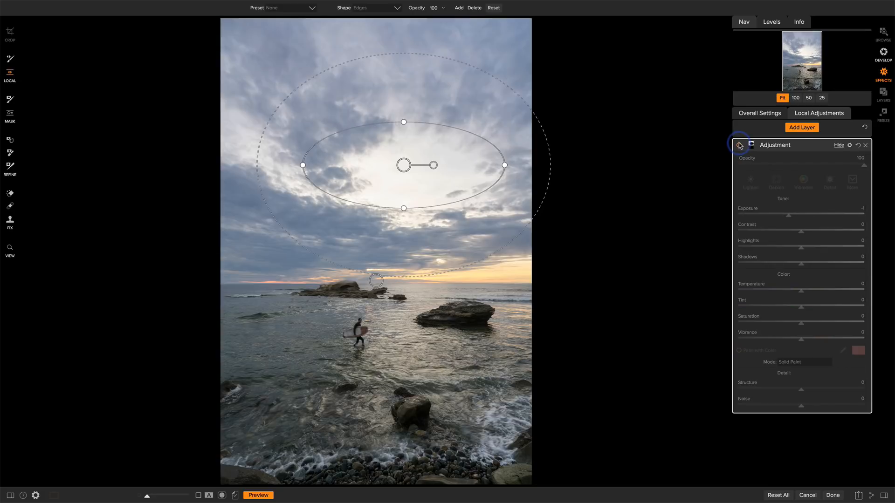
{"action": "left_click", "coordinate": [740, 146]}
{"action": "left_click", "coordinate": [739, 145]}
{"action": "left_click", "coordinate": [739, 146]}
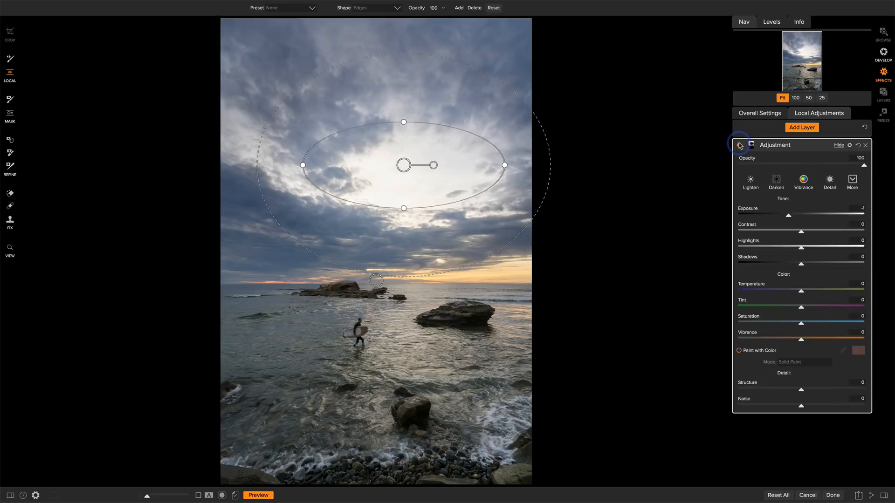
Add a Dynamic Contrast filter in the overall settings and compare the photo with the filter off and on
{"action": "left_click", "coordinate": [760, 116]}
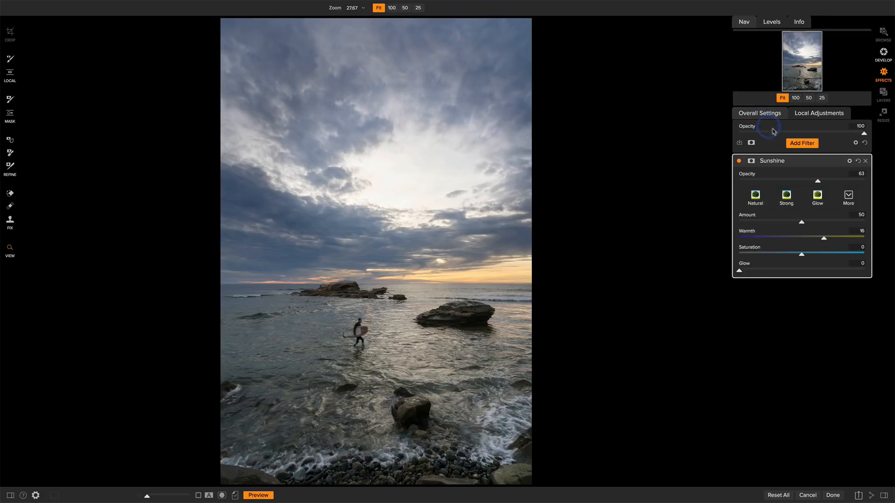
{"action": "left_click", "coordinate": [803, 144]}
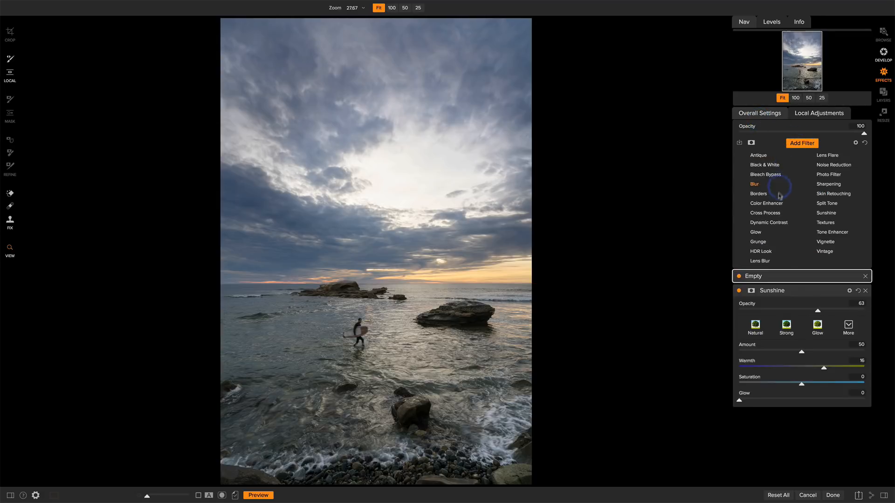
{"action": "left_click", "coordinate": [774, 223]}
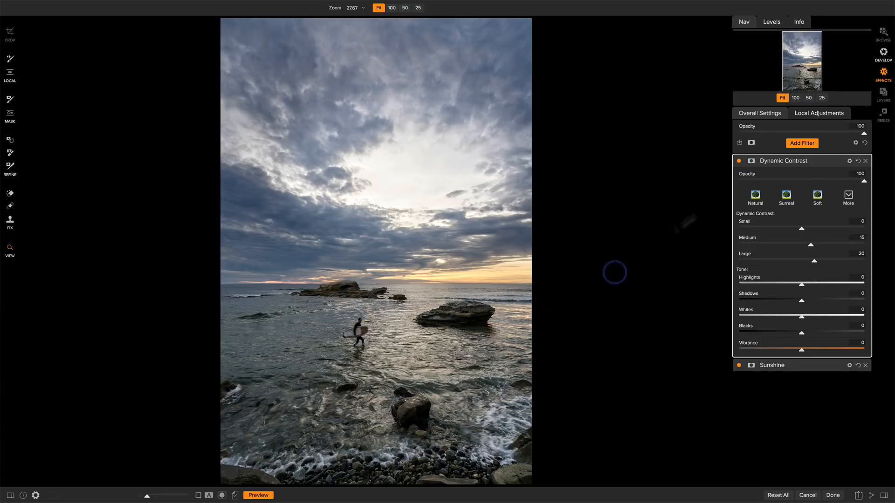
{"action": "left_click", "coordinate": [739, 161]}
{"action": "left_click", "coordinate": [739, 162]}
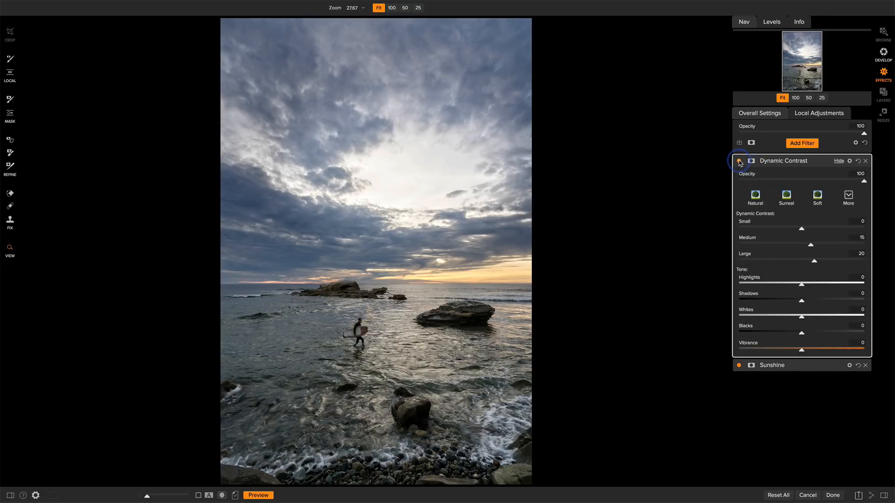
Invert the Dynamic Contrast mask to hide the effect, and set the masking brush to Opacity 83 and Size 175
{"action": "left_click", "coordinate": [751, 161]}
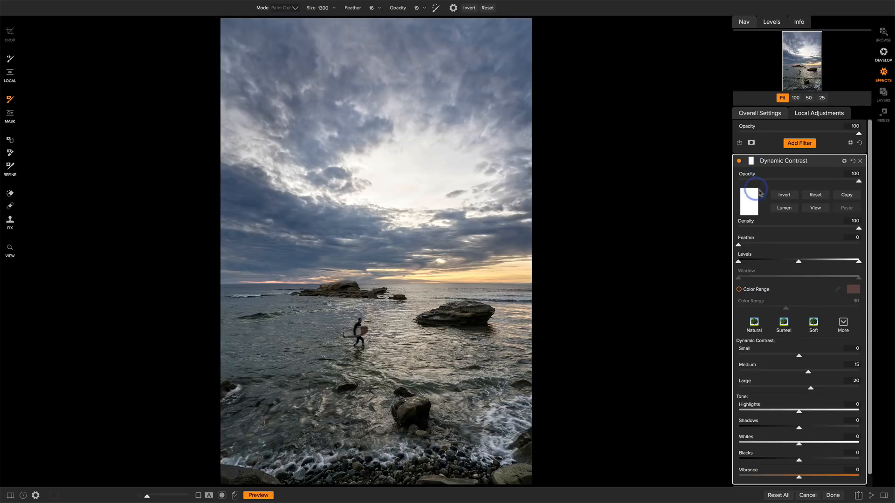
{"action": "left_click", "coordinate": [785, 196]}
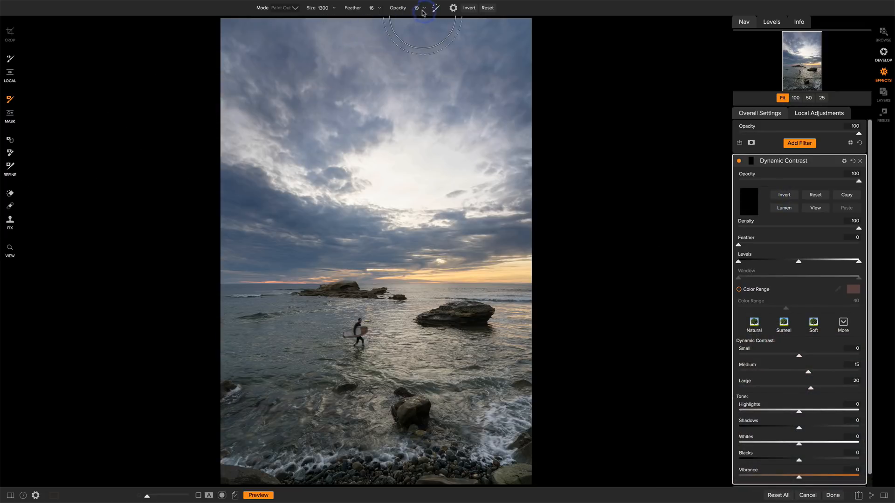
{"action": "left_click_drag", "start_coordinate": [399, 8], "coordinate": [425, 10]}
{"action": "key", "text": "bracketleft"}
{"action": "key", "text": "bracketleft"}
{"action": "key", "text": "bracketright"}
{"action": "key", "text": "bracketright"}
{"action": "key", "text": "bracketright"}
{"action": "key", "text": "bracketright"}
{"action": "key", "text": "bracketleft"}
{"action": "key", "text": "bracketleft"}
{"action": "key", "text": "bracketleft"}
{"action": "key", "text": "bracketleft"}
{"action": "key", "text": "bracketleft"}
{"action": "key", "text": "bracketleft"}
{"action": "key", "text": "bracketleft"}
{"action": "key", "text": "bracketleft"}
{"action": "key", "text": "bracketleft"}
{"action": "key", "text": "bracketleft"}
{"action": "key", "text": "bracketleft"}
{"action": "key", "text": "bracketleft"}
{"action": "key", "text": "bracketleft"}
{"action": "key", "text": "bracketleft"}
{"action": "key", "text": "bracketleft"}
{"action": "key", "text": "bracketleft"}
{"action": "key", "text": "bracketleft"}
Try to brush the Dynamic Contrast effect onto the rocks with the mode at Paint Out
{"action": "mouse_move", "coordinate": [470, 305]}
{"action": "left_mouse_down"}
{"action": "mouse_move", "coordinate": [433, 314]}
{"action": "mouse_move", "coordinate": [488, 316]}
{"action": "mouse_move", "coordinate": [467, 304]}
{"action": "mouse_move", "coordinate": [426, 317]}
{"action": "mouse_move", "coordinate": [475, 321]}
{"action": "left_mouse_up"}
{"action": "mouse_move", "coordinate": [413, 407]}
{"action": "left_mouse_down"}
{"action": "mouse_move", "coordinate": [396, 413]}
{"action": "mouse_move", "coordinate": [420, 410]}
{"action": "left_mouse_up"}
{"action": "mouse_move", "coordinate": [366, 294]}
{"action": "left_mouse_down"}
{"action": "mouse_move", "coordinate": [313, 290]}
{"action": "mouse_move", "coordinate": [372, 295]}
{"action": "mouse_move", "coordinate": [324, 291]}
{"action": "left_mouse_up"}
{"action": "mouse_move", "coordinate": [399, 297]}
{"action": "left_mouse_down"}
{"action": "mouse_move", "coordinate": [336, 286]}
{"action": "mouse_move", "coordinate": [320, 293]}
{"action": "left_mouse_up"}
{"action": "mouse_move", "coordinate": [439, 317]}
{"action": "left_mouse_down"}
{"action": "mouse_move", "coordinate": [428, 318]}
{"action": "mouse_move", "coordinate": [471, 305]}
{"action": "mouse_move", "coordinate": [480, 311]}
{"action": "mouse_move", "coordinate": [451, 319]}
{"action": "left_mouse_up"}
{"action": "mouse_move", "coordinate": [418, 402]}
{"action": "left_mouse_down"}
{"action": "mouse_move", "coordinate": [400, 408]}
{"action": "mouse_move", "coordinate": [419, 407]}
{"action": "left_mouse_up"}
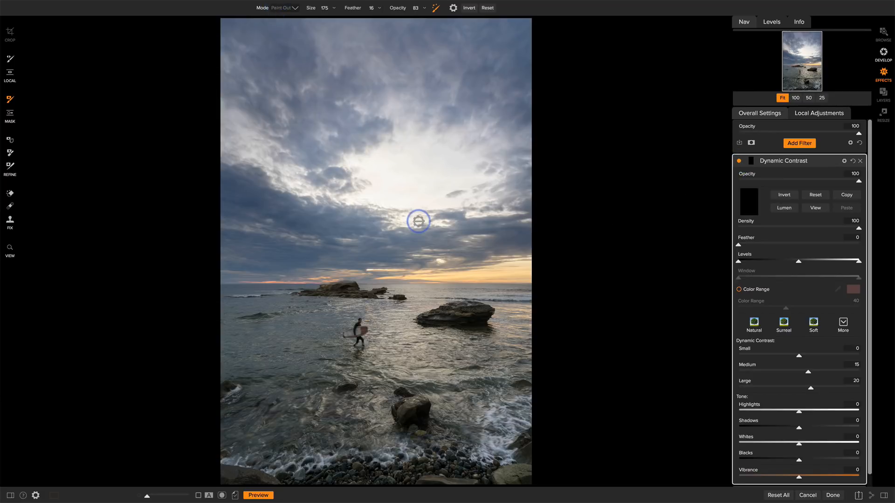
Paint the Dynamic Contrast effect onto the rocks in the water with the brush in Paint In mode
{"action": "mouse_move", "coordinate": [477, 301]}
{"action": "left_mouse_down"}
{"action": "mouse_move", "coordinate": [426, 317]}
{"action": "mouse_move", "coordinate": [484, 315]}
{"action": "mouse_move", "coordinate": [446, 316]}
{"action": "mouse_move", "coordinate": [482, 311]}
{"action": "mouse_move", "coordinate": [469, 307]}
{"action": "mouse_move", "coordinate": [425, 317]}
{"action": "mouse_move", "coordinate": [485, 316]}
{"action": "mouse_move", "coordinate": [459, 308]}
{"action": "left_mouse_up"}
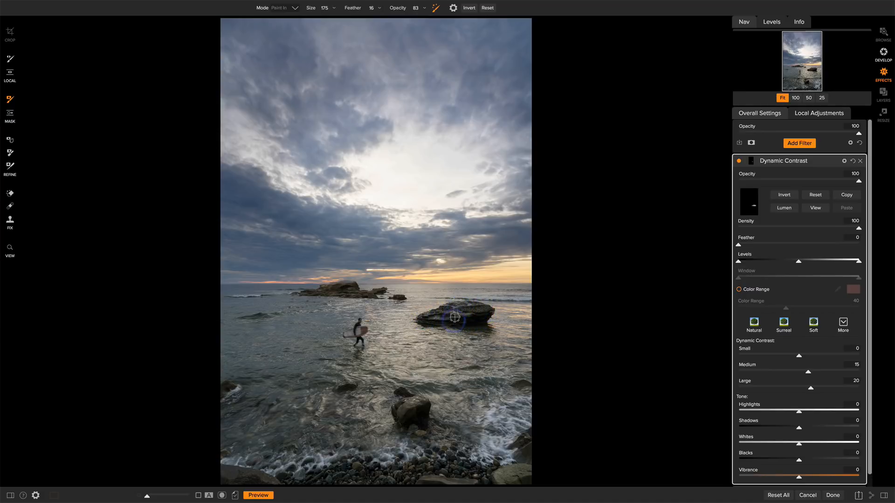
{"action": "mouse_move", "coordinate": [408, 397]}
{"action": "left_mouse_down"}
{"action": "mouse_move", "coordinate": [405, 420]}
{"action": "mouse_move", "coordinate": [420, 401]}
{"action": "mouse_move", "coordinate": [406, 420]}
{"action": "left_mouse_up"}
{"action": "mouse_move", "coordinate": [368, 294]}
{"action": "left_mouse_down"}
{"action": "mouse_move", "coordinate": [334, 285]}
{"action": "mouse_move", "coordinate": [308, 293]}
{"action": "mouse_move", "coordinate": [401, 296]}
{"action": "left_mouse_up"}
Fill in the foreground rock's mask using the mask view, and compare the photo with Dynamic Contrast off and on
{"action": "key", "text": "o"}
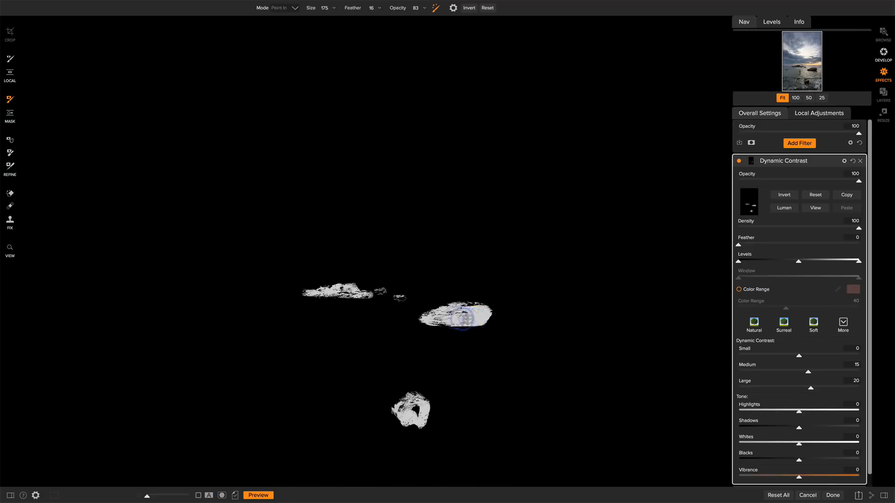
{"action": "key", "text": "o"}
{"action": "key", "text": "o"}
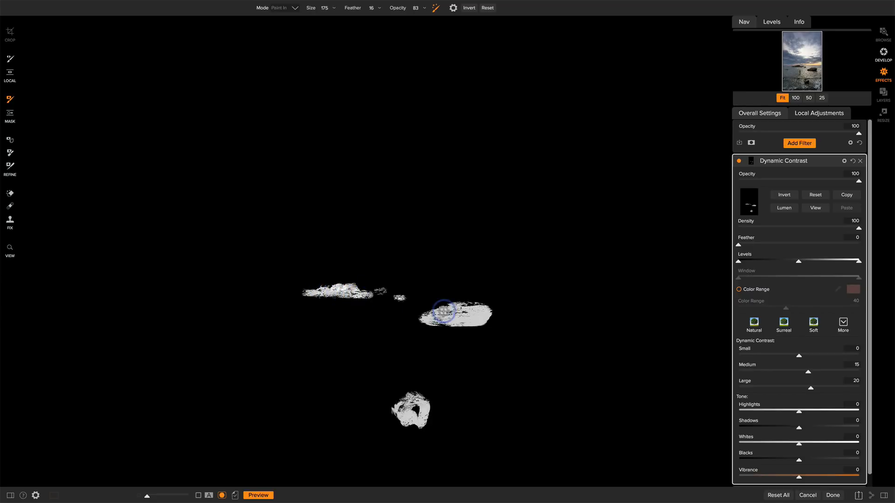
{"action": "mouse_move", "coordinate": [419, 410]}
{"action": "left_mouse_down"}
{"action": "mouse_move", "coordinate": [406, 409]}
{"action": "mouse_move", "coordinate": [415, 411]}
{"action": "left_mouse_up"}
{"action": "key", "text": "o"}
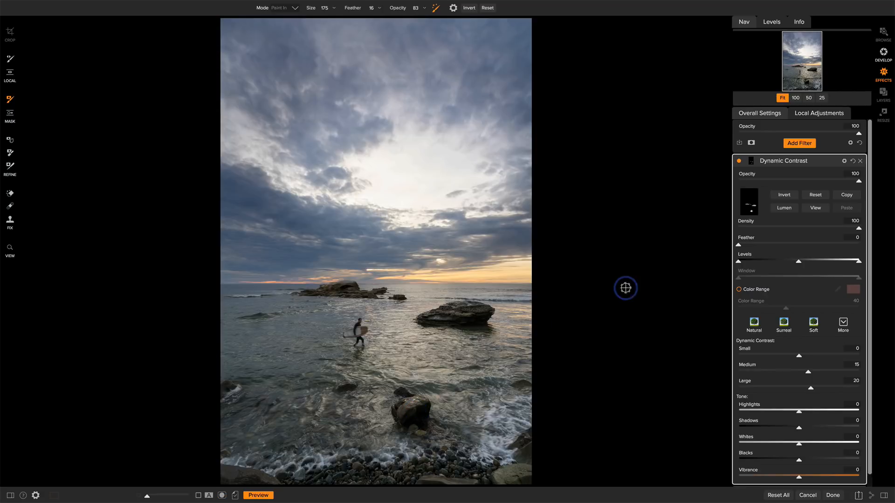
{"action": "left_click", "coordinate": [740, 161]}
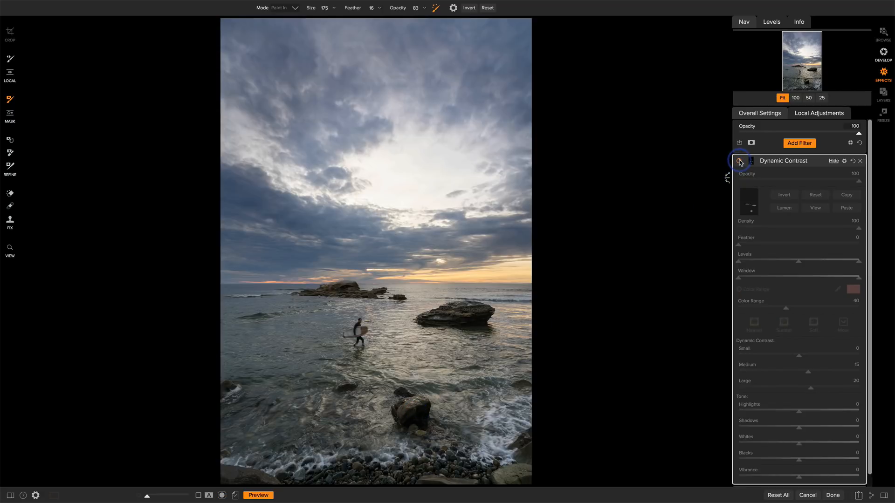
{"action": "left_click", "coordinate": [740, 161]}
{"action": "left_click", "coordinate": [739, 162]}
{"action": "left_click", "coordinate": [739, 161]}
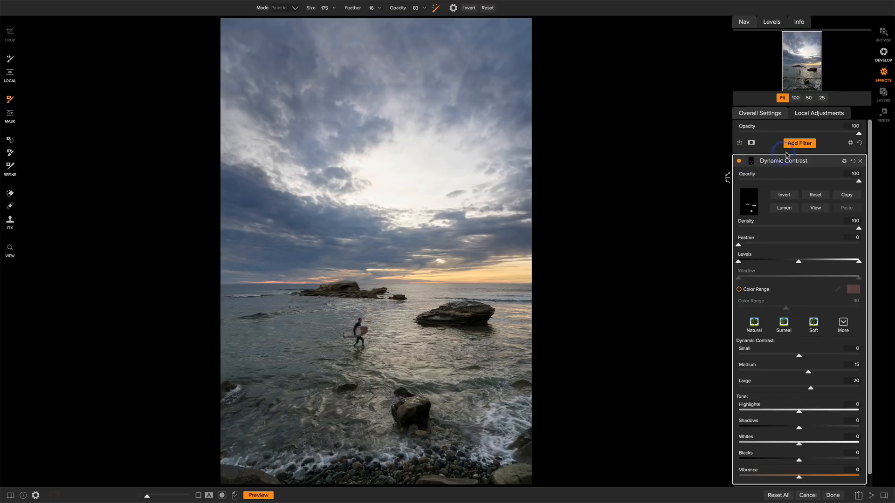
Add a Photo Filter with the warm 85 preset and compare the photo with the filter off and on
{"action": "left_click", "coordinate": [800, 145]}
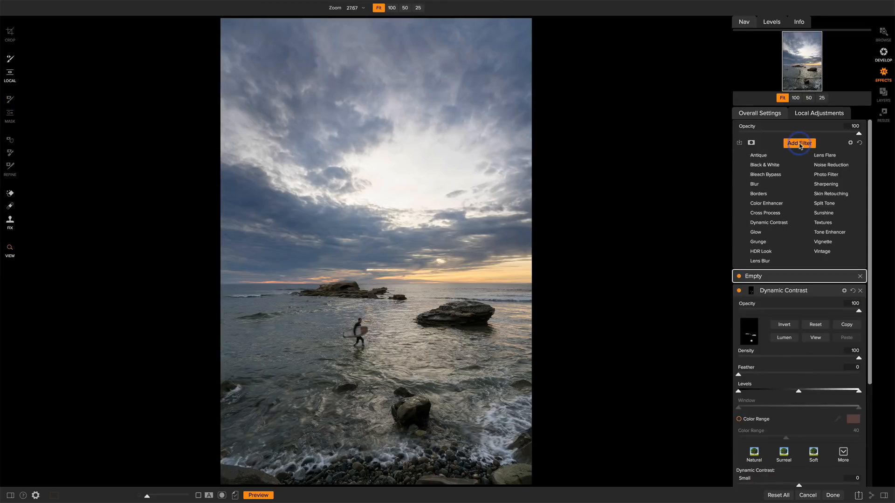
{"action": "left_click", "coordinate": [820, 174]}
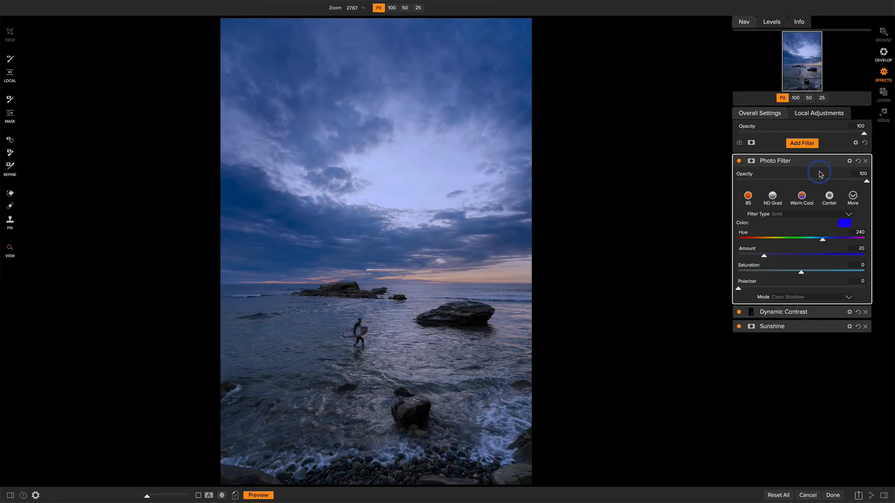
{"action": "left_click", "coordinate": [748, 198]}
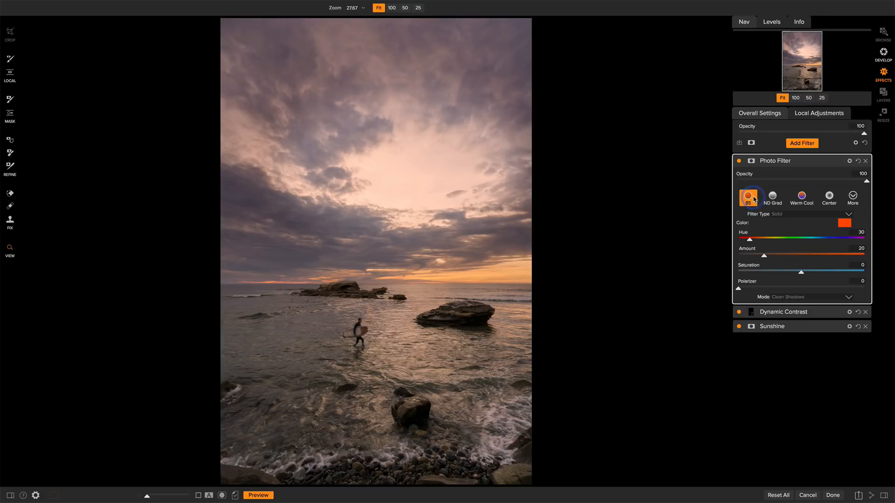
{"action": "left_click", "coordinate": [739, 162]}
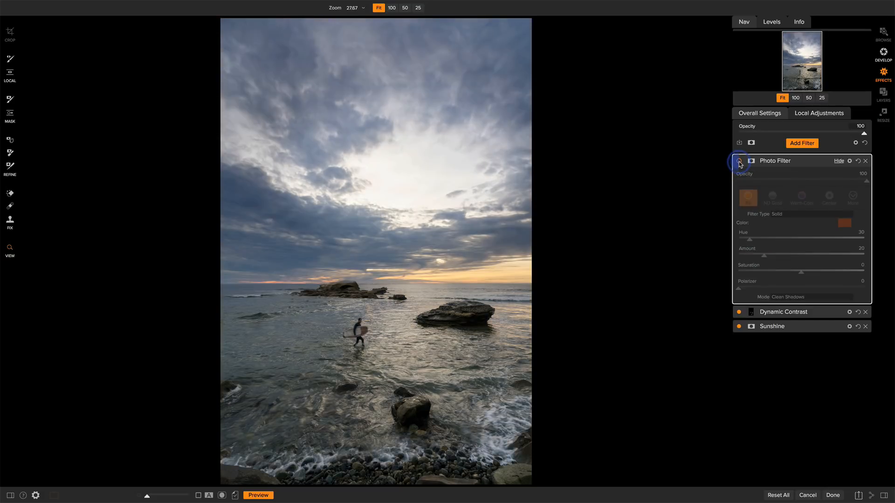
{"action": "left_click", "coordinate": [740, 162]}
{"action": "left_click", "coordinate": [739, 161]}
{"action": "left_click", "coordinate": [740, 161]}
{"action": "left_click", "coordinate": [739, 161]}
{"action": "left_click", "coordinate": [739, 162]}
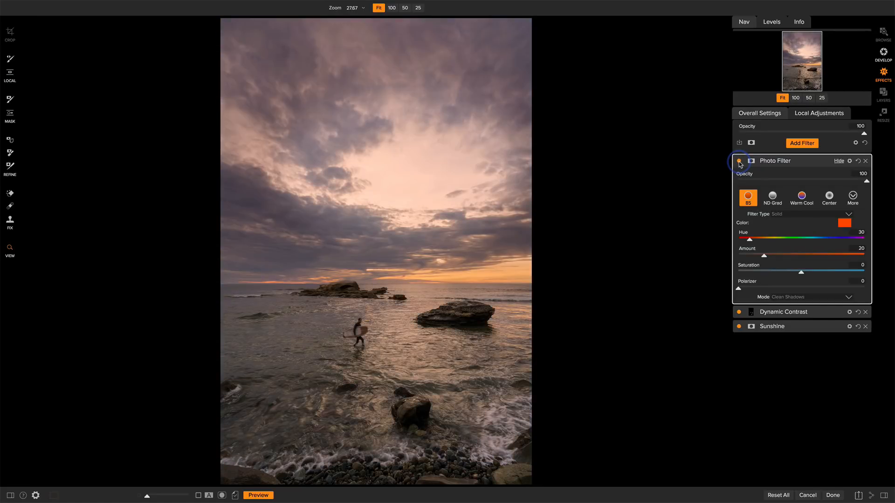
Mask the Photo Filter with a Gradient shape at Opacity 53, centred just below the horizon and widened for a softer transition
{"action": "left_click", "coordinate": [10, 112]}
{"action": "left_click", "coordinate": [363, 8]}
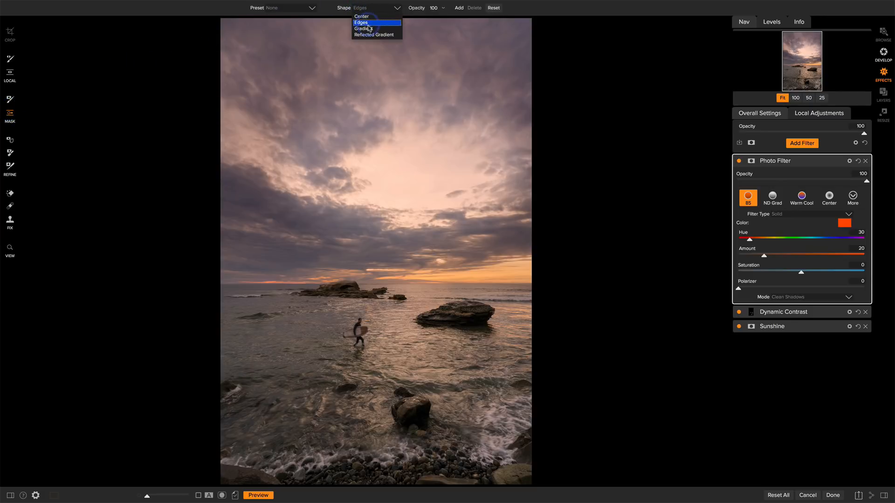
{"action": "left_click", "coordinate": [368, 28]}
{"action": "left_click_drag", "start_coordinate": [418, 8], "coordinate": [366, 7]}
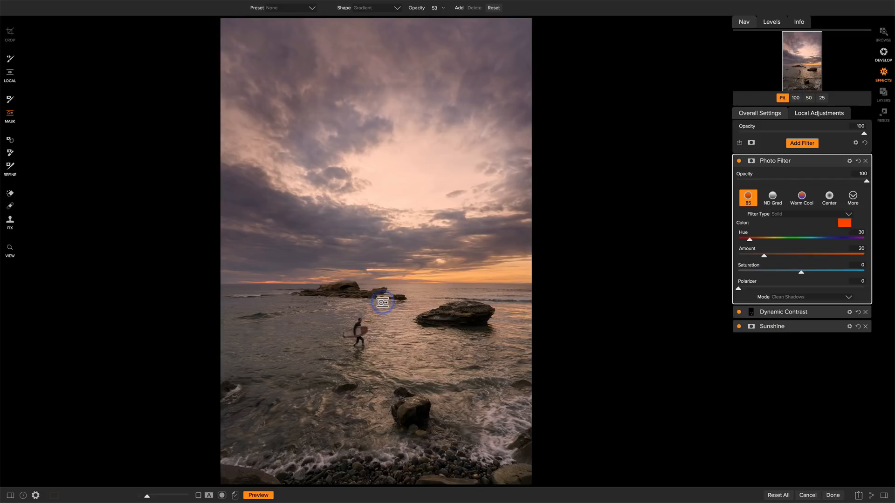
{"action": "left_click", "coordinate": [383, 303]}
{"action": "left_click_drag", "start_coordinate": [413, 304], "coordinate": [211, 326]}
{"action": "left_click", "coordinate": [376, 350]}
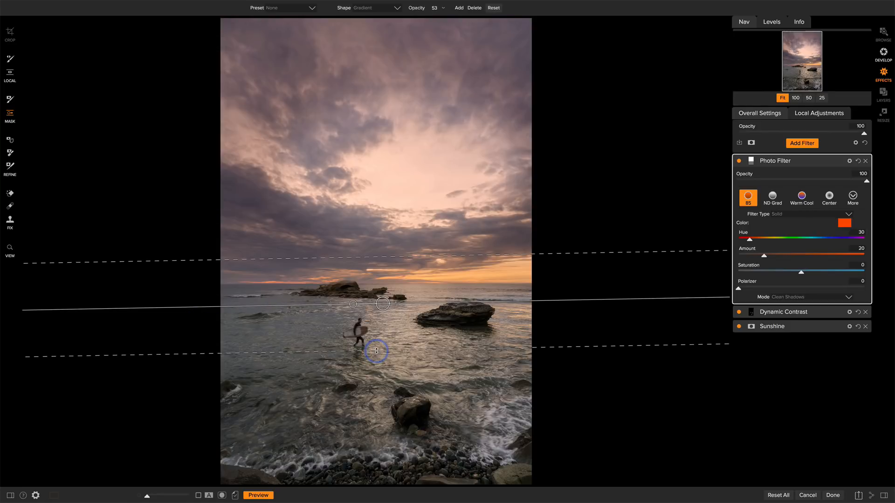
{"action": "left_click_drag", "start_coordinate": [376, 351], "coordinate": [361, 431]}
{"action": "mouse_move", "coordinate": [384, 305]}
{"action": "left_mouse_down"}
{"action": "mouse_move", "coordinate": [385, 317]}
{"action": "mouse_move", "coordinate": [328, 315]}
{"action": "mouse_move", "coordinate": [381, 309]}
{"action": "left_mouse_up"}
Lower the Photo Filter's Opacity to 60 and compare the photo with the filter off and on
{"action": "left_click", "coordinate": [866, 182]}
{"action": "left_click_drag", "start_coordinate": [866, 182], "coordinate": [818, 179]}
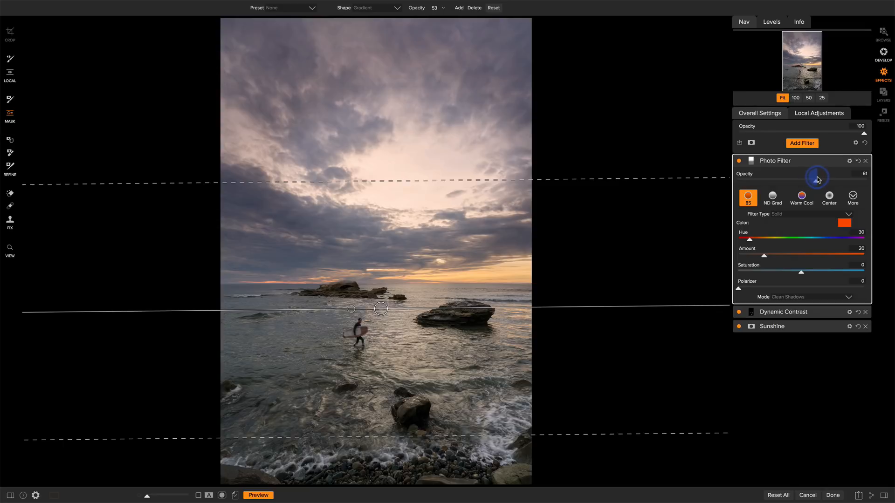
{"action": "left_click", "coordinate": [9, 248]}
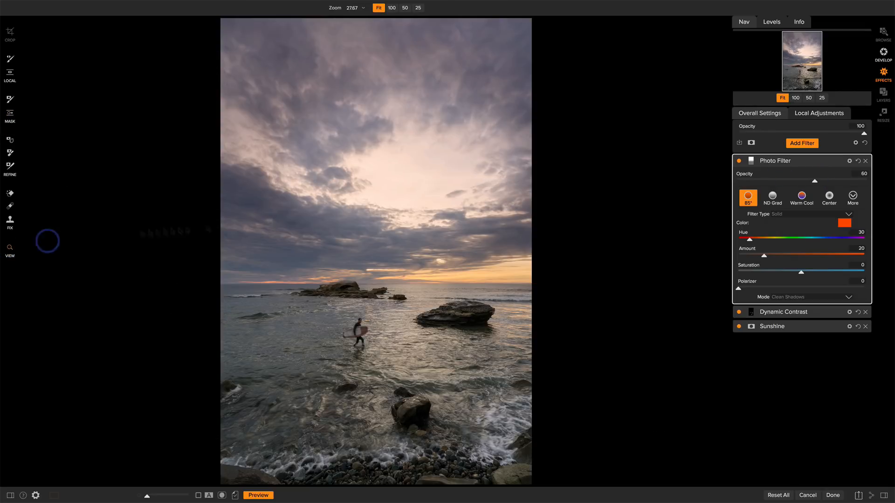
{"action": "left_click", "coordinate": [739, 161]}
{"action": "left_click", "coordinate": [738, 161]}
{"action": "left_click", "coordinate": [739, 162]}
{"action": "left_click", "coordinate": [738, 161]}
{"action": "left_click", "coordinate": [738, 161]}
{"action": "left_click", "coordinate": [738, 162]}
{"action": "left_click", "coordinate": [738, 162]}
{"action": "left_click", "coordinate": [739, 161]}
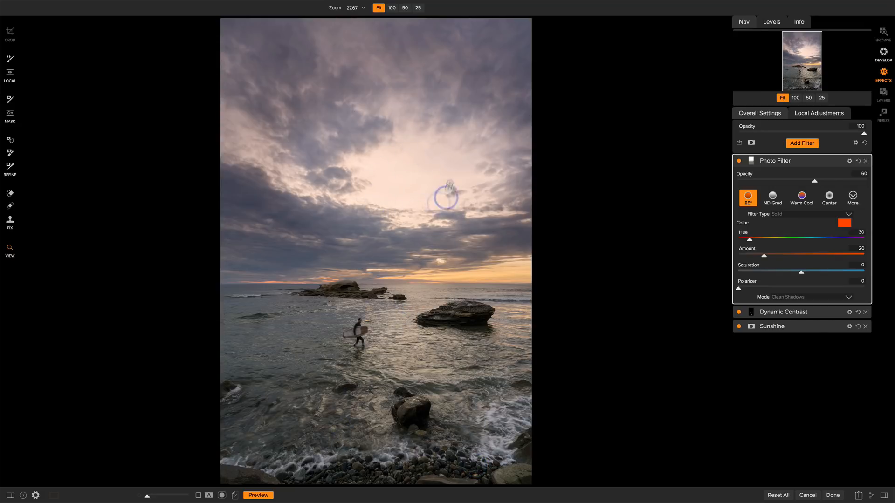
Add a second local adjustment layer and give it a luminosity mask
{"action": "left_click", "coordinate": [824, 115]}
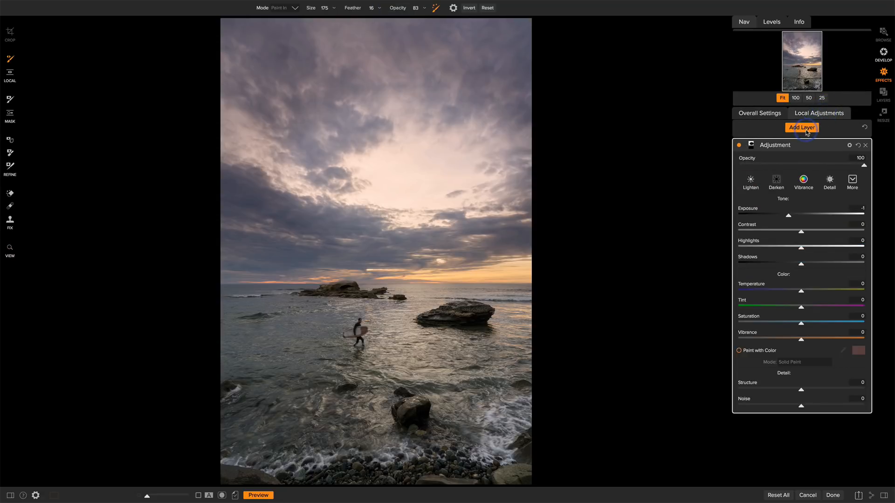
{"action": "left_click", "coordinate": [806, 129]}
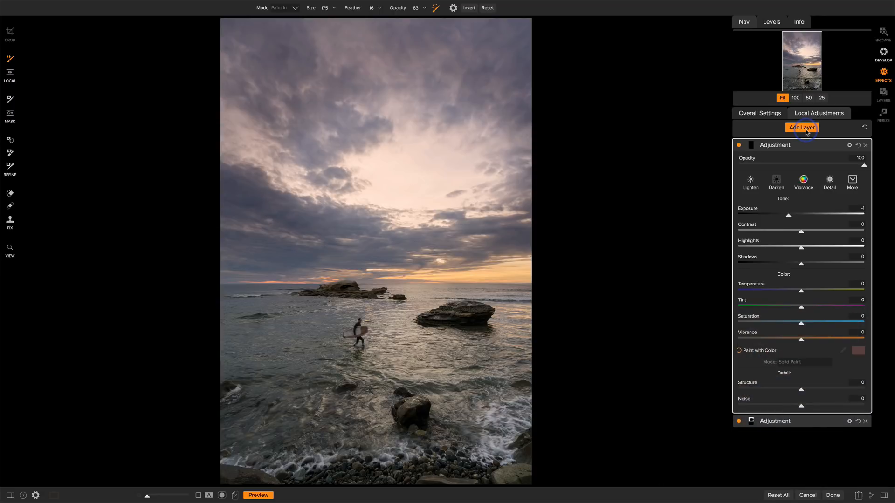
{"action": "left_click", "coordinate": [751, 146]}
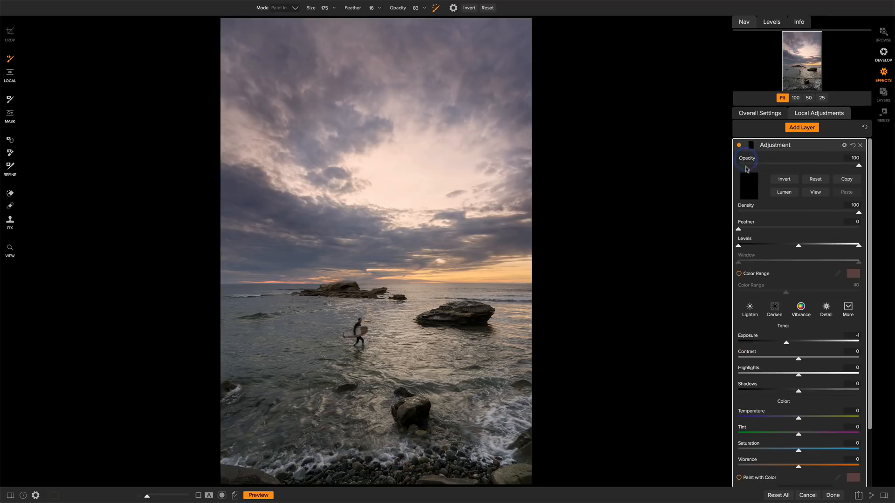
{"action": "left_click", "coordinate": [778, 195]}
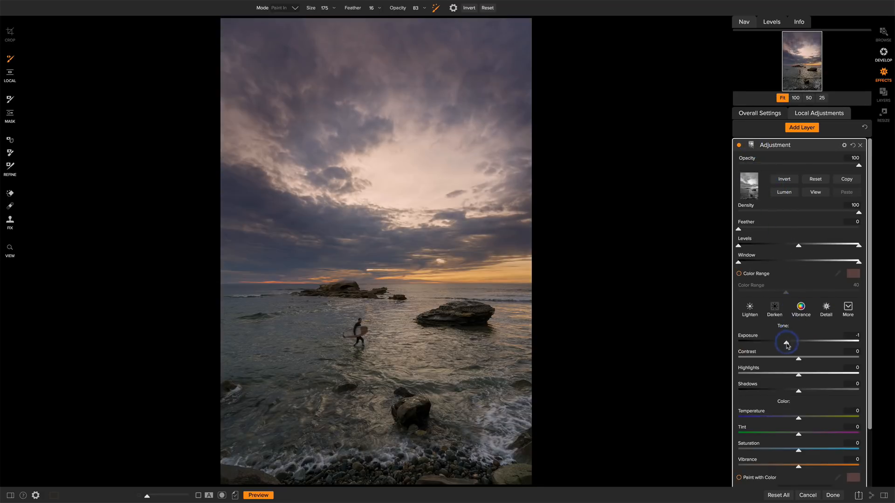
Set the new adjustment's Exposure to 0.75 and Highlights to 15, and brighten its mask's midtones with Levels in the mask view
{"action": "left_click_drag", "start_coordinate": [786, 343], "coordinate": [799, 344]}
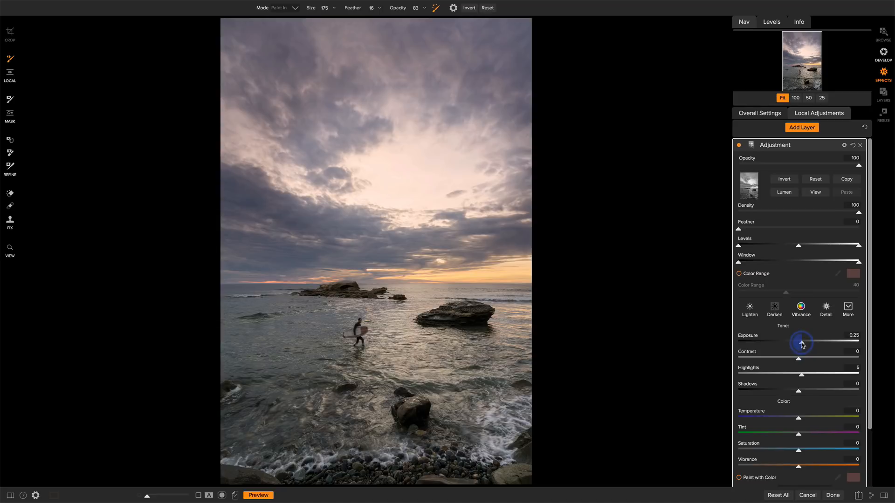
{"action": "left_click_drag", "start_coordinate": [805, 377], "coordinate": [809, 378]}
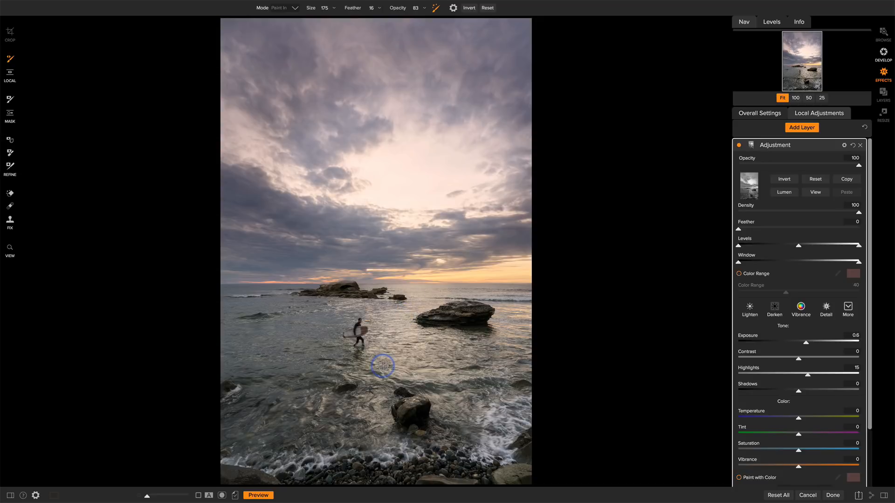
{"action": "key", "text": "o"}
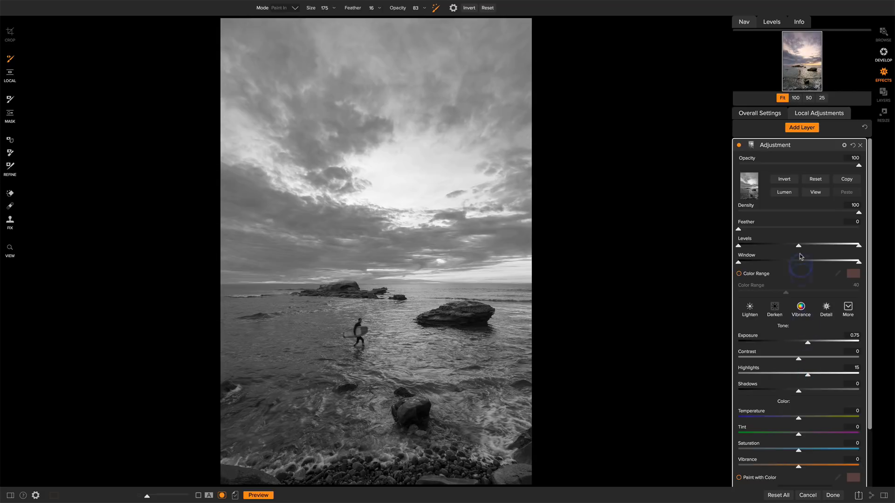
{"action": "left_click_drag", "start_coordinate": [800, 247], "coordinate": [785, 248]}
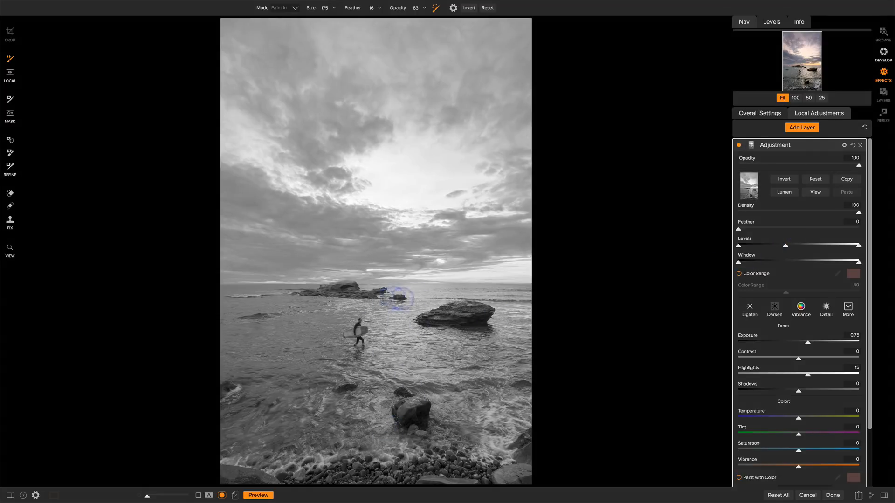
Limit the luminosity mask to brighter tones with Window and add an Edges shape at Opacity 53 over the water between surfer and large rock
{"action": "left_click_drag", "start_coordinate": [739, 263], "coordinate": [756, 265]}
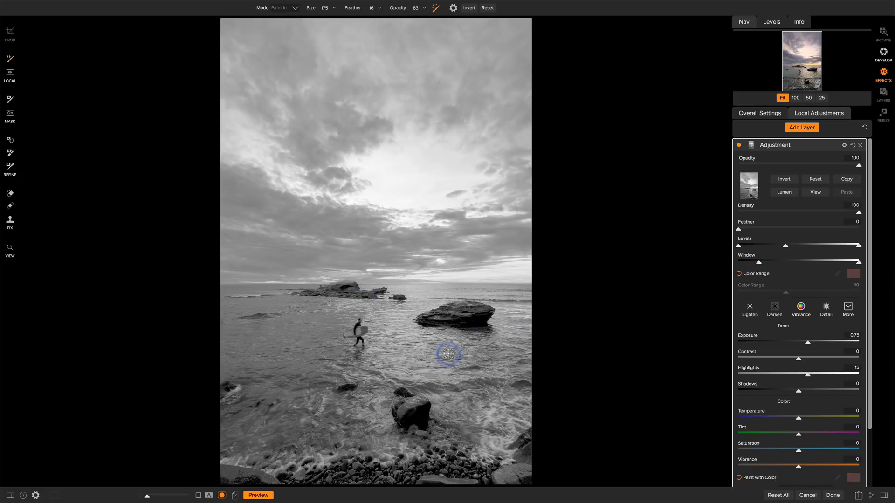
{"action": "left_click_drag", "start_coordinate": [759, 264], "coordinate": [783, 267]}
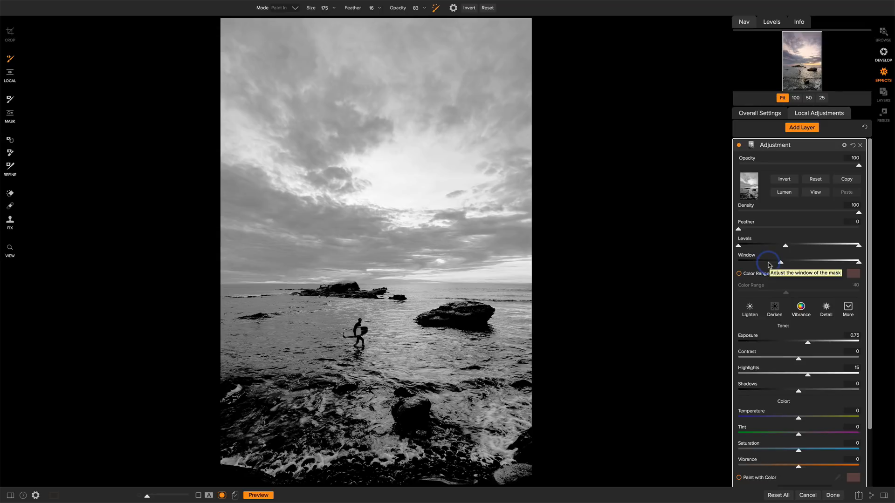
{"action": "left_click", "coordinate": [10, 114]}
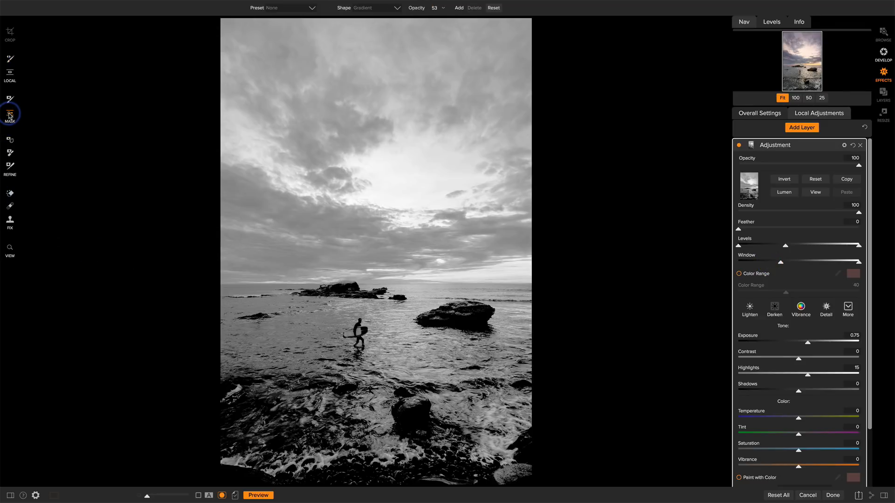
{"action": "left_click", "coordinate": [397, 8]}
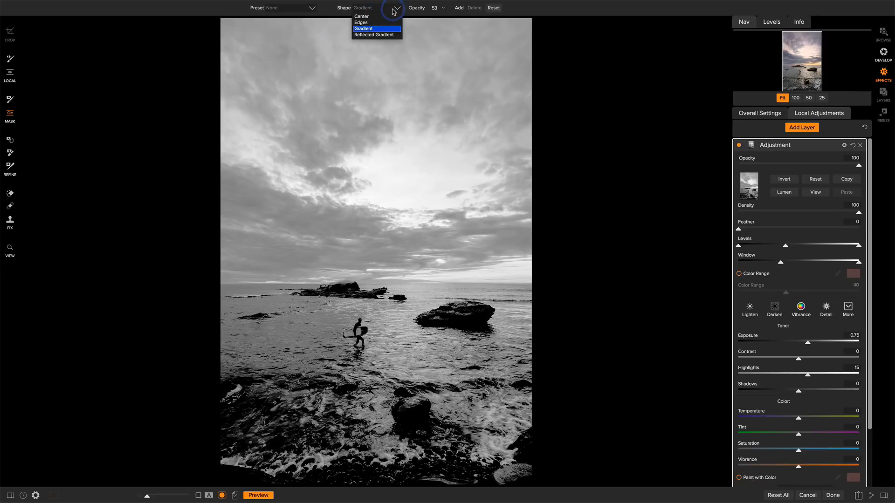
{"action": "left_click", "coordinate": [378, 22]}
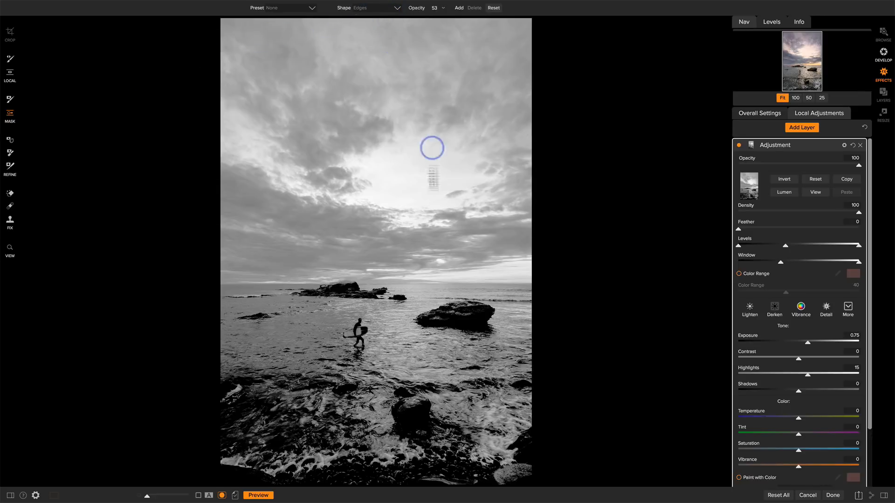
{"action": "left_click", "coordinate": [407, 311]}
{"action": "left_click_drag", "start_coordinate": [543, 310], "coordinate": [468, 311]}
{"action": "left_click_drag", "start_coordinate": [408, 106], "coordinate": [407, 244]}
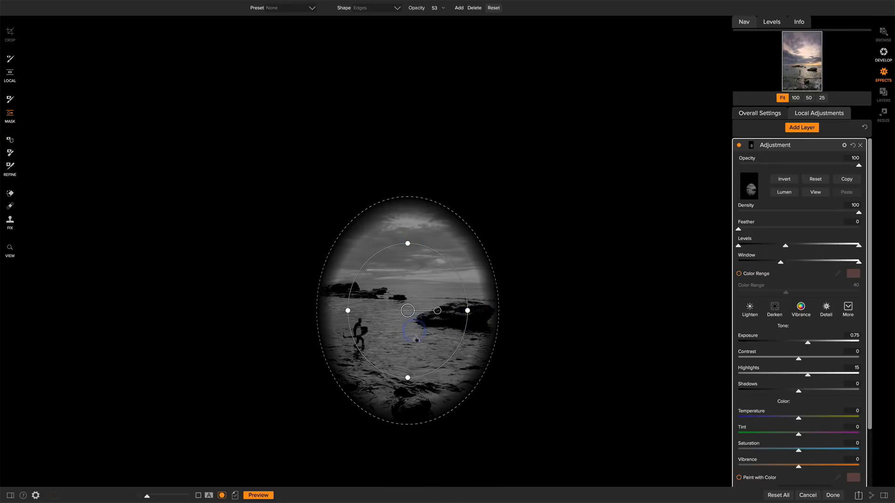
Make the Edges shape taller and narrower, lower it over the bright water reflection, tilt it slightly and leave the mask view
{"action": "left_click_drag", "start_coordinate": [408, 378], "coordinate": [407, 413]}
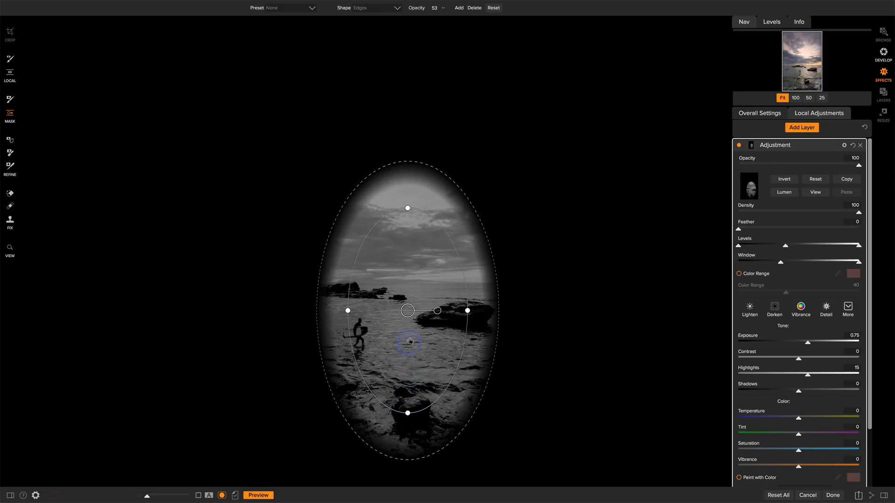
{"action": "left_click_drag", "start_coordinate": [408, 310], "coordinate": [409, 348]}
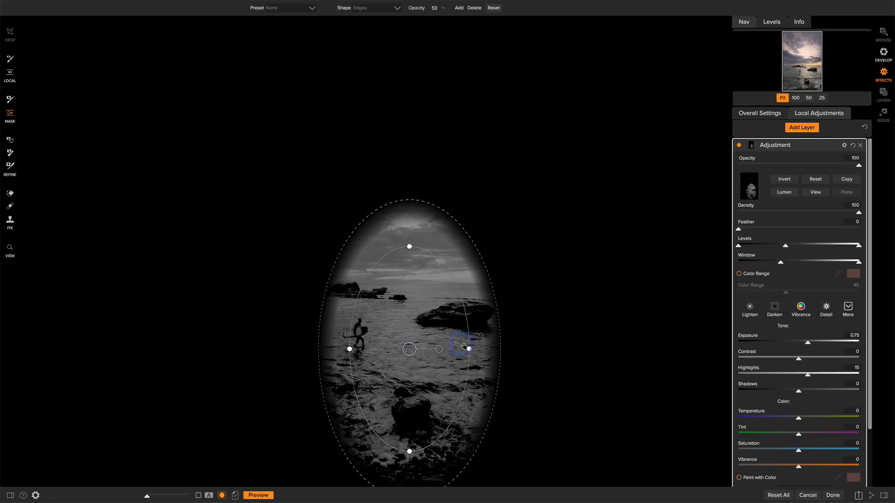
{"action": "left_click_drag", "start_coordinate": [469, 349], "coordinate": [454, 350]}
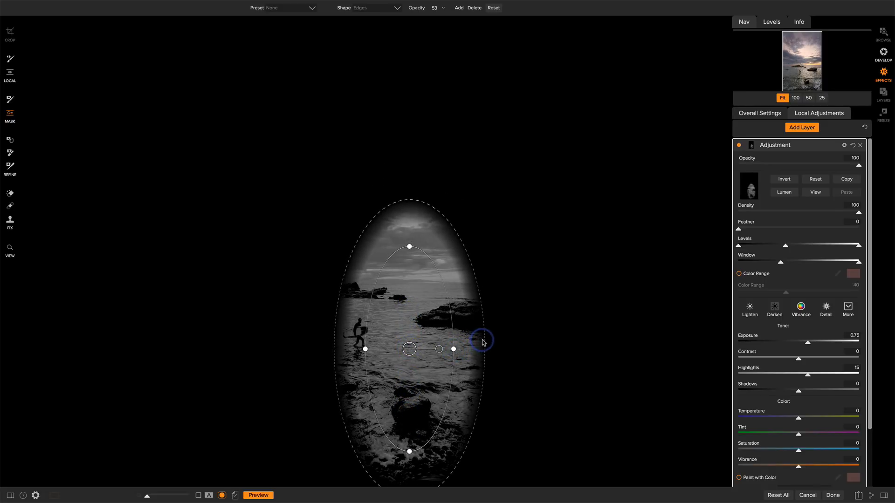
{"action": "left_click", "coordinate": [547, 315]}
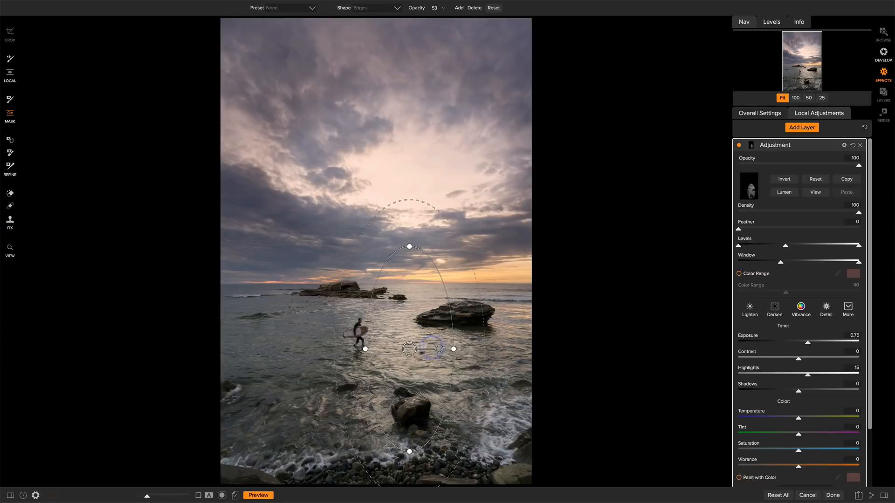
{"action": "left_click_drag", "start_coordinate": [408, 355], "coordinate": [409, 357]}
{"action": "mouse_move", "coordinate": [413, 357]}
{"action": "left_mouse_down"}
{"action": "mouse_move", "coordinate": [390, 353]}
{"action": "mouse_move", "coordinate": [408, 357]}
{"action": "left_mouse_up"}
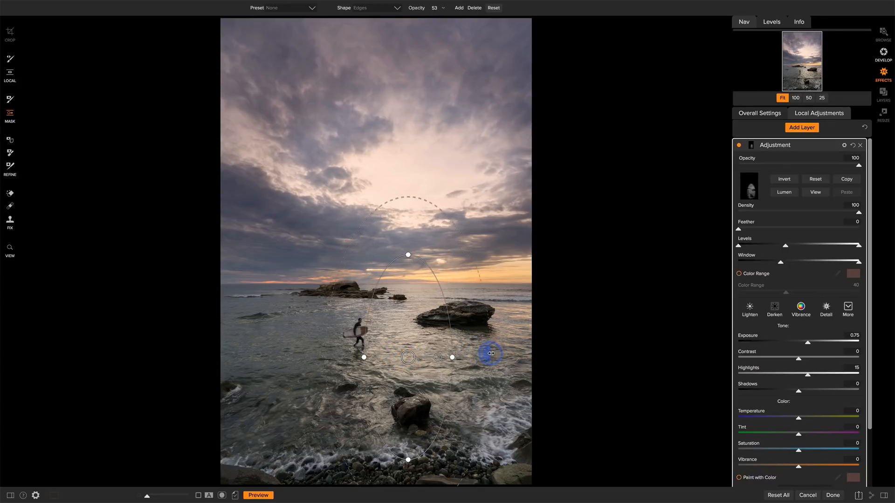
{"action": "left_click_drag", "start_coordinate": [410, 360], "coordinate": [400, 381]}
Compare the photo with the masked water adjustment off and on, without the shape overlay
{"action": "left_click", "coordinate": [739, 145]}
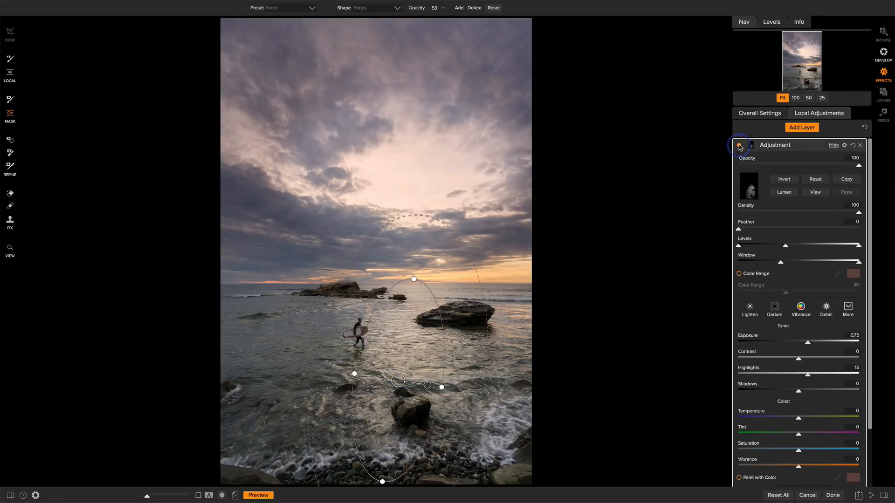
{"action": "left_click", "coordinate": [10, 248]}
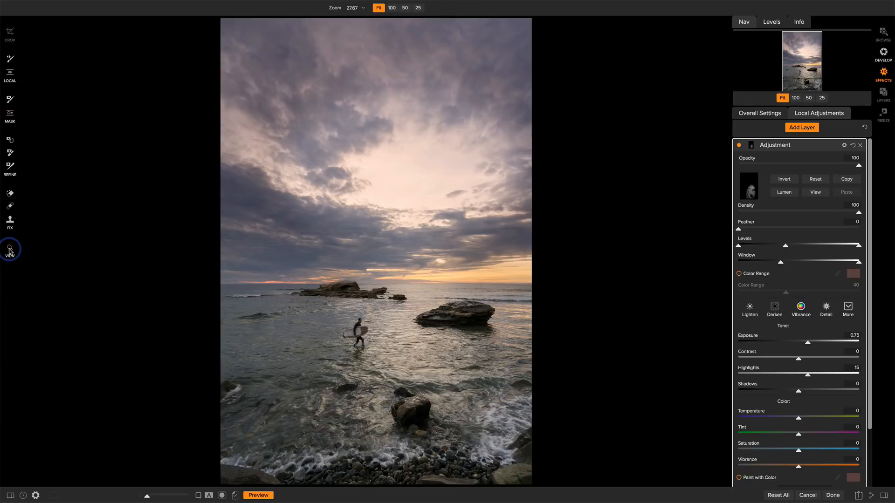
{"action": "left_click", "coordinate": [739, 145]}
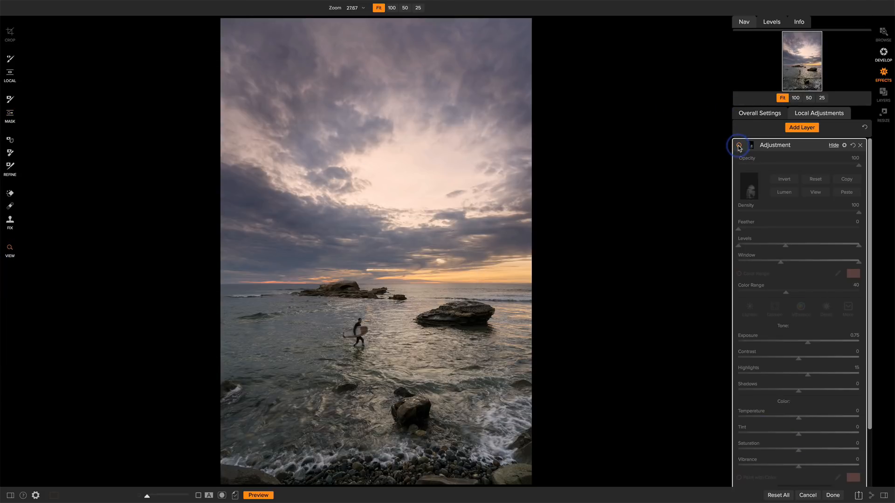
{"action": "left_click", "coordinate": [739, 145]}
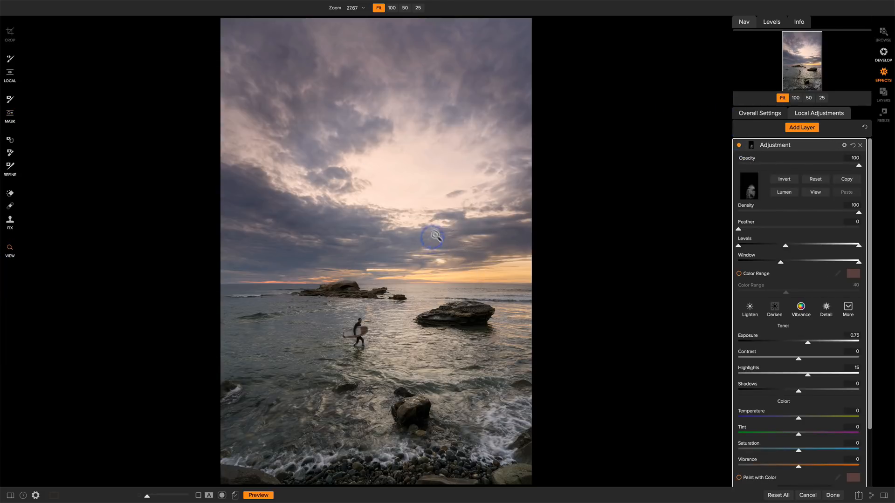
Move the shape down to the foreground rock, refine its tilt, and lower the adjustment's Exposure to 0.5 and Highlights to 11
{"action": "left_click", "coordinate": [10, 83]}
{"action": "left_click", "coordinate": [397, 382]}
{"action": "left_click_drag", "start_coordinate": [397, 381], "coordinate": [406, 411]}
{"action": "left_click_drag", "start_coordinate": [423, 245], "coordinate": [425, 266]}
{"action": "left_click_drag", "start_coordinate": [409, 406], "coordinate": [409, 397]}
{"action": "scroll", "coordinate": [798, 384], "scroll_direction": "down", "scroll_amount": 3}
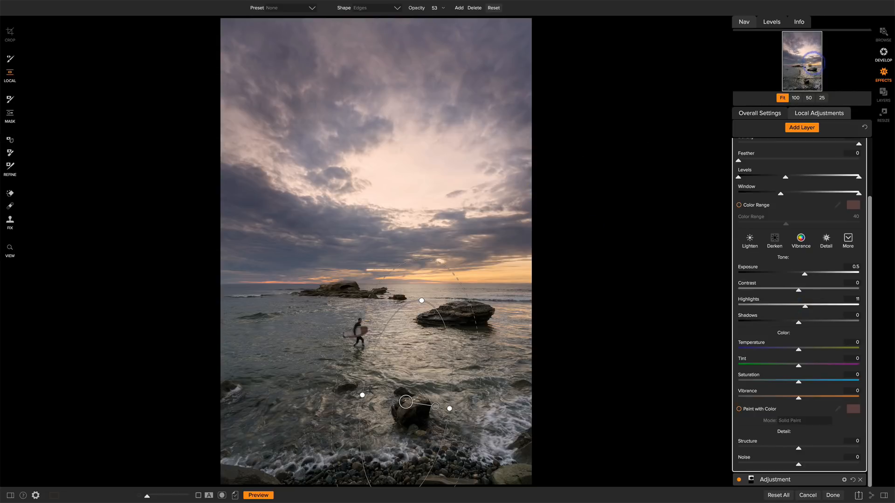
Collapse the navigator preview and compare the photo with the water adjustment off and on
{"action": "left_click", "coordinate": [745, 23]}
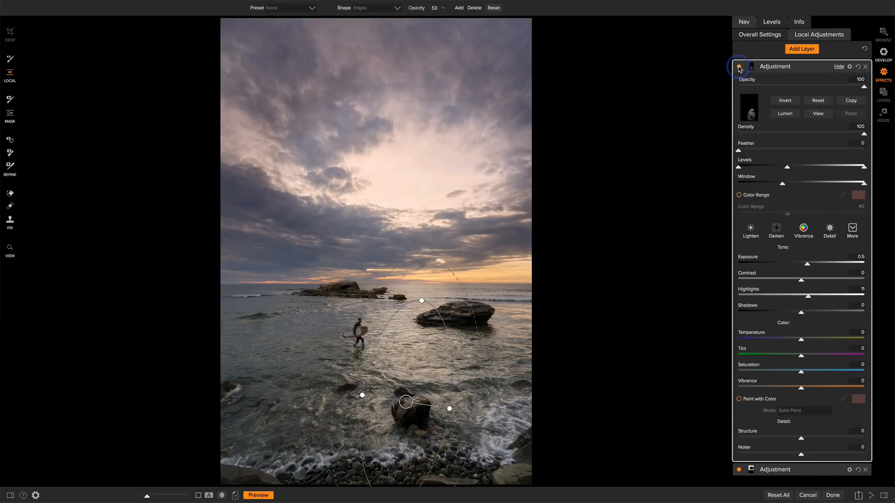
{"action": "left_click", "coordinate": [739, 67]}
{"action": "left_click", "coordinate": [739, 67]}
{"action": "left_click", "coordinate": [739, 68]}
{"action": "left_click", "coordinate": [739, 68]}
Add a third local adjustment layer with the SD Dodge style and view the surfer at 100% zoom
{"action": "left_click", "coordinate": [795, 50]}
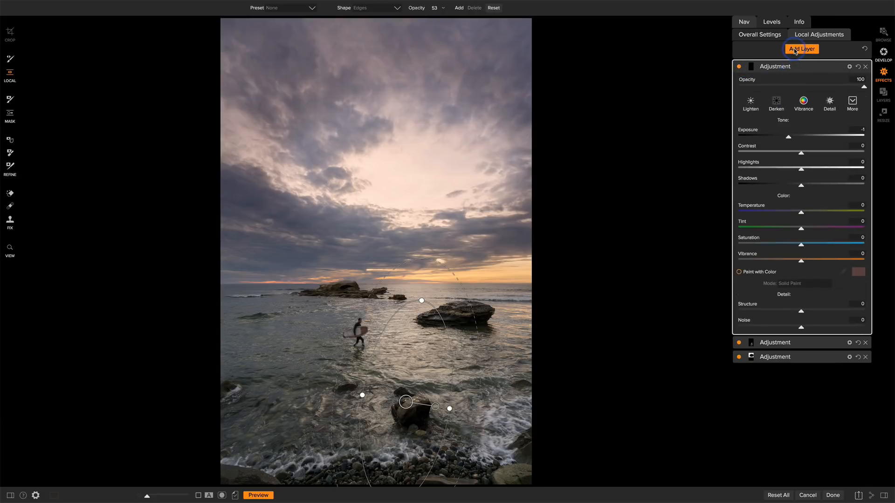
{"action": "left_click", "coordinate": [11, 250]}
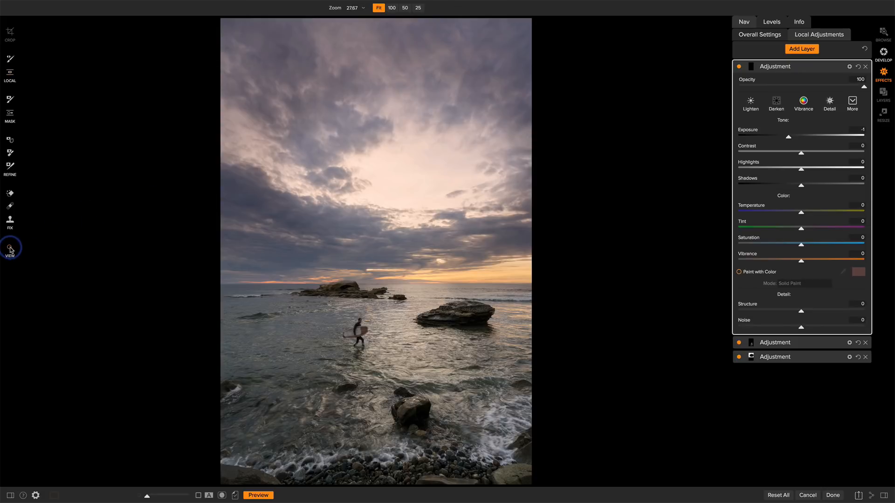
{"action": "left_click", "coordinate": [356, 328]}
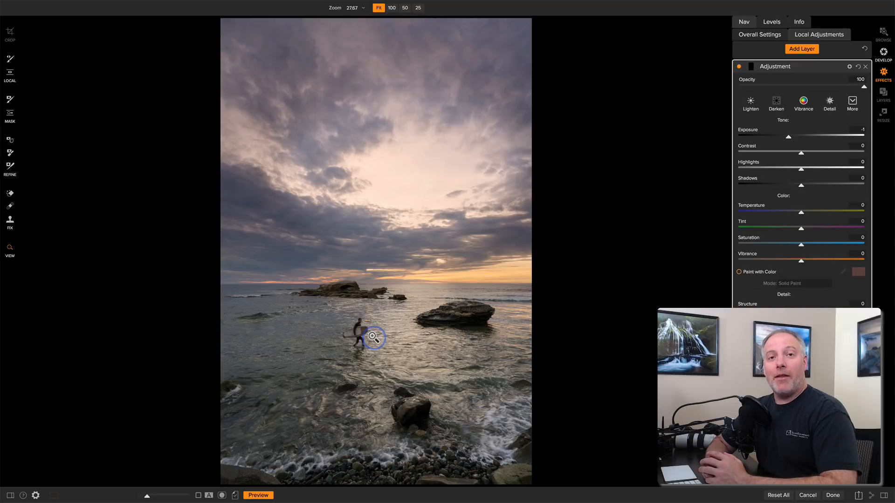
{"action": "left_click", "coordinate": [372, 336]}
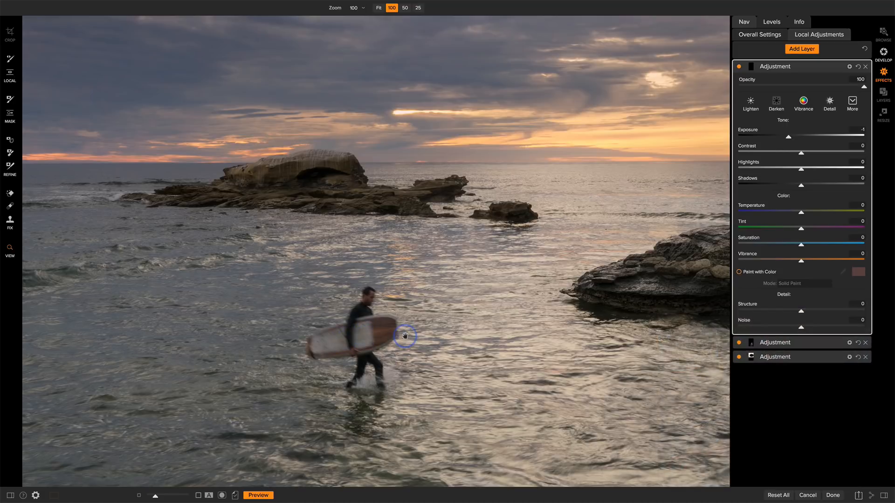
{"action": "left_click", "coordinate": [754, 103]}
{"action": "left_click", "coordinate": [852, 102]}
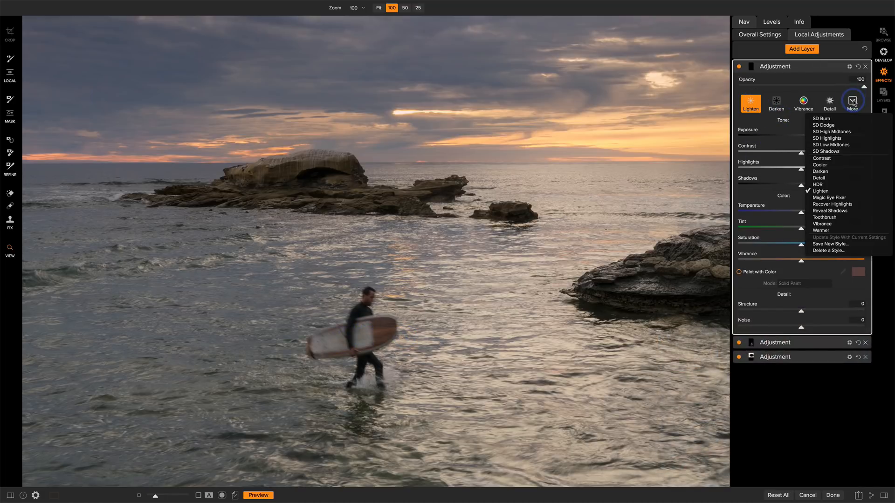
{"action": "left_click", "coordinate": [834, 126]}
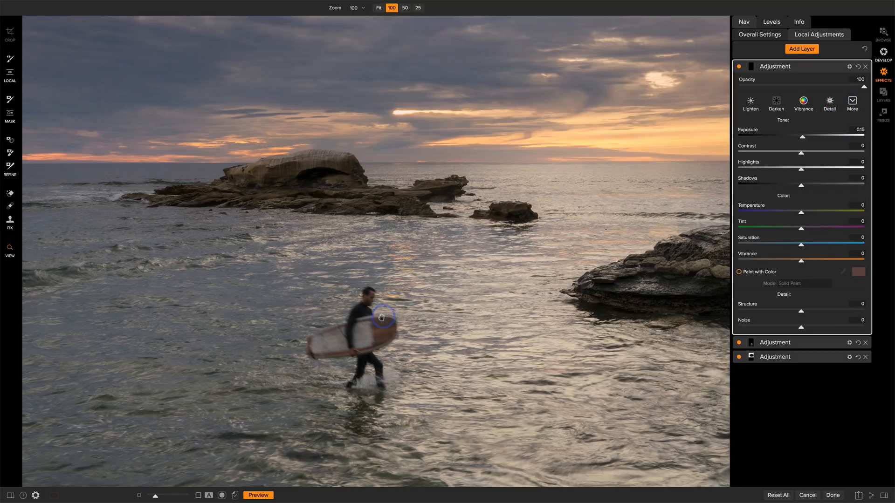
Paint the dodge adjustment in over the surfer and surfboard with the size 175 brush at Opacity 83, and check the painted mask
{"action": "key", "text": "b"}
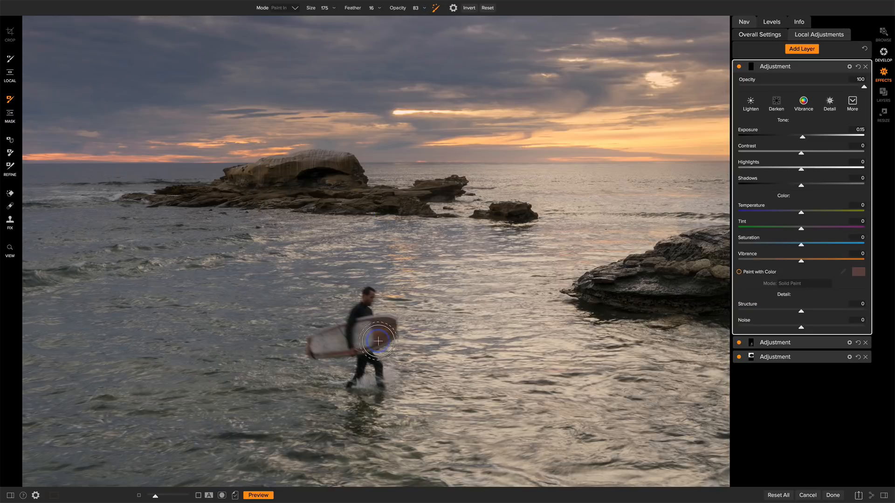
{"action": "left_click_drag", "start_coordinate": [382, 327], "coordinate": [318, 345]}
{"action": "key", "text": "ctrl+m"}
{"action": "key", "text": "o"}
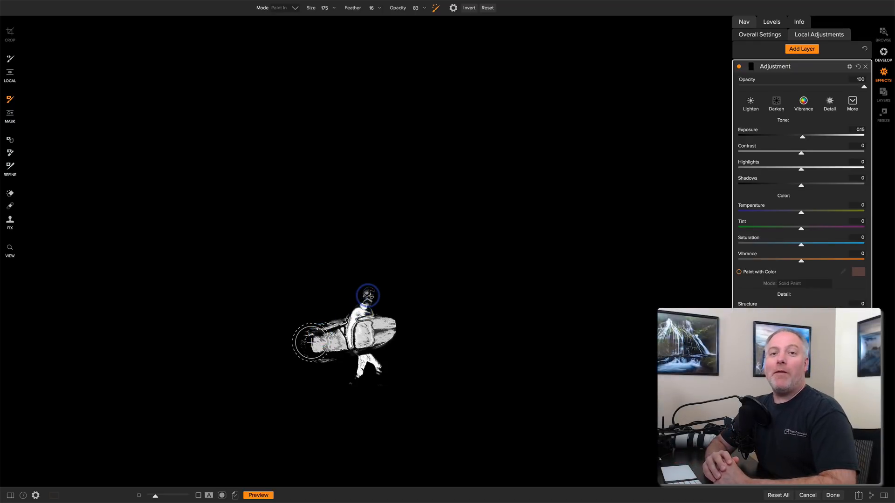
{"action": "key", "text": "o"}
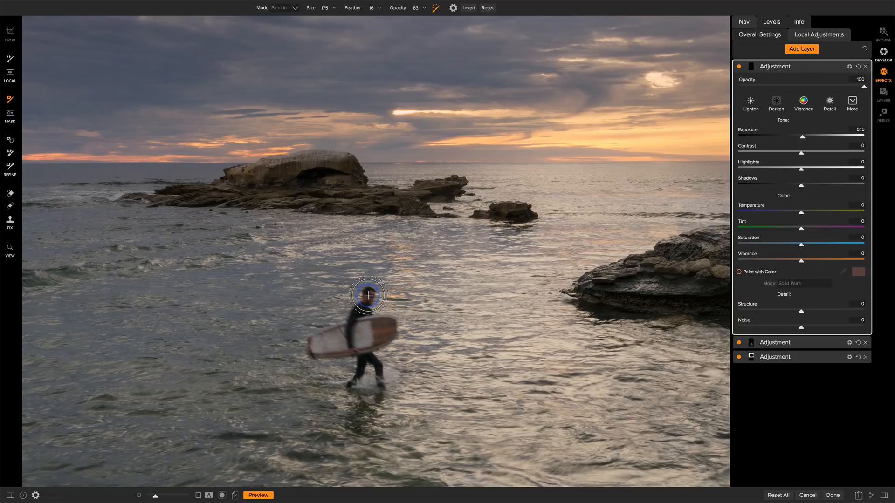
Compare the full photo with the surfer adjustment off and on, and set its Exposure to 0.35, Shadows to 6 and Structure to 6
{"action": "key", "text": "ctrl+0"}
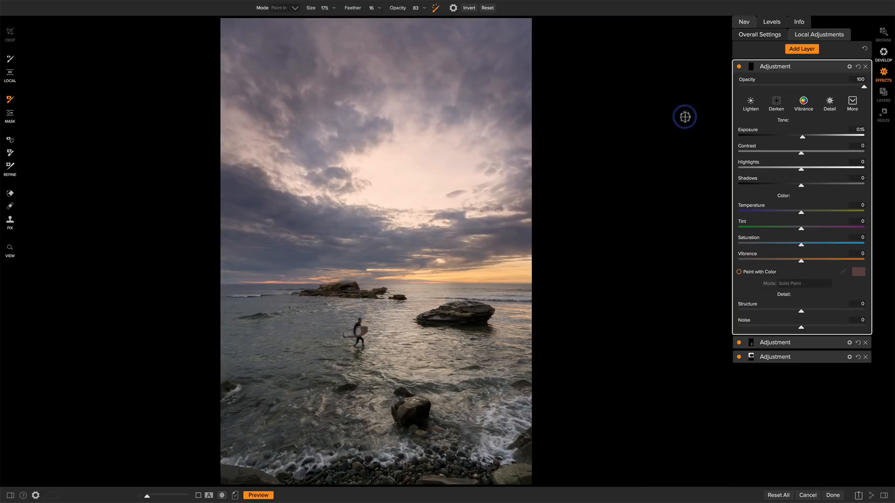
{"action": "left_click", "coordinate": [739, 68]}
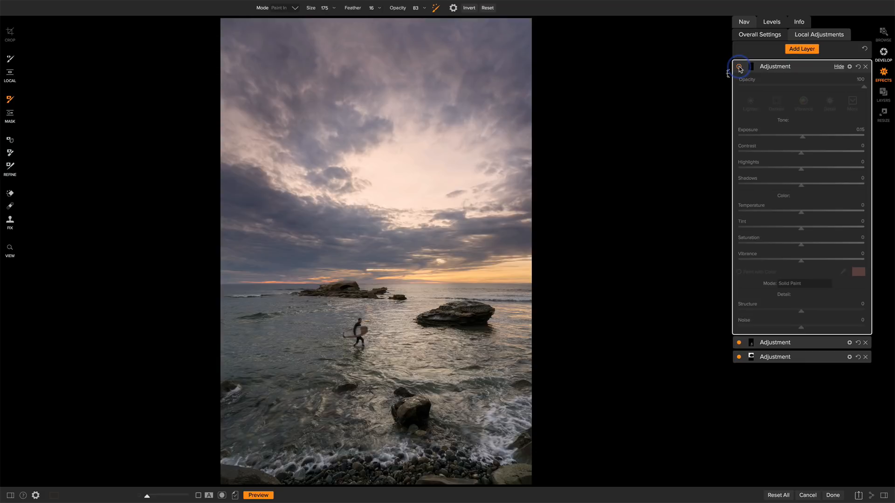
{"action": "left_click", "coordinate": [739, 67]}
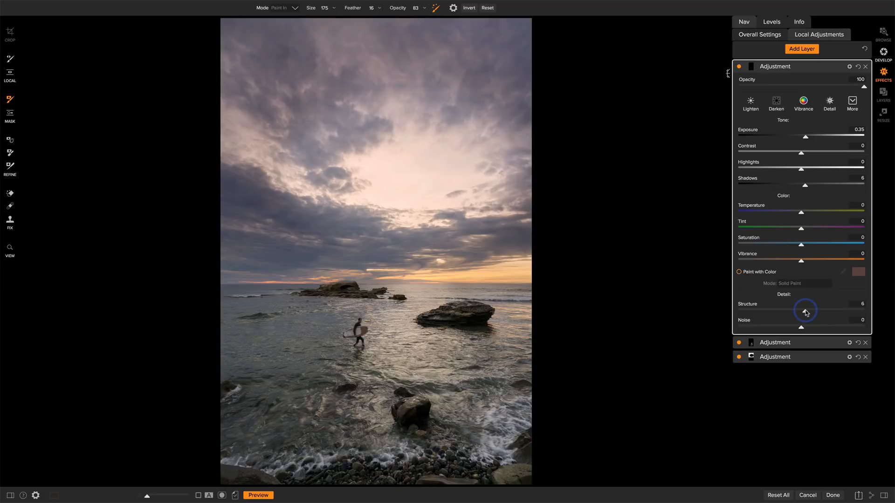
Add a Glow filter to the overall settings and apply its Normal style
{"action": "left_click", "coordinate": [760, 35]}
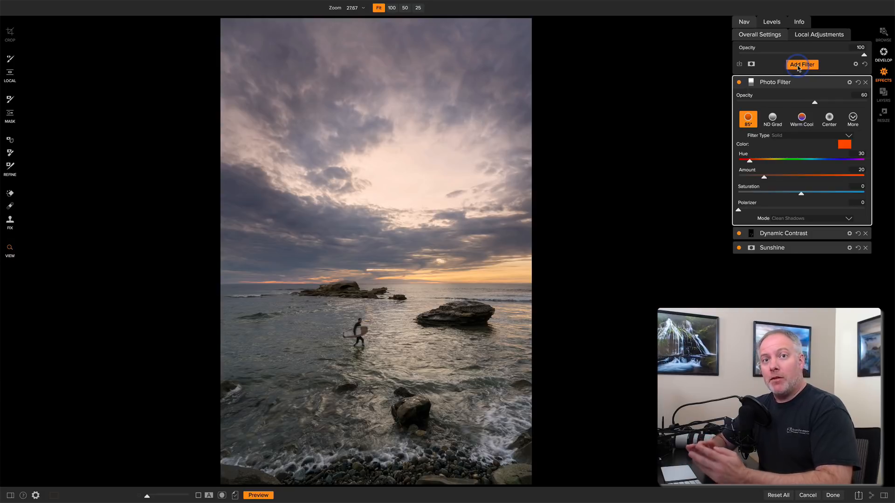
{"action": "left_click", "coordinate": [799, 67]}
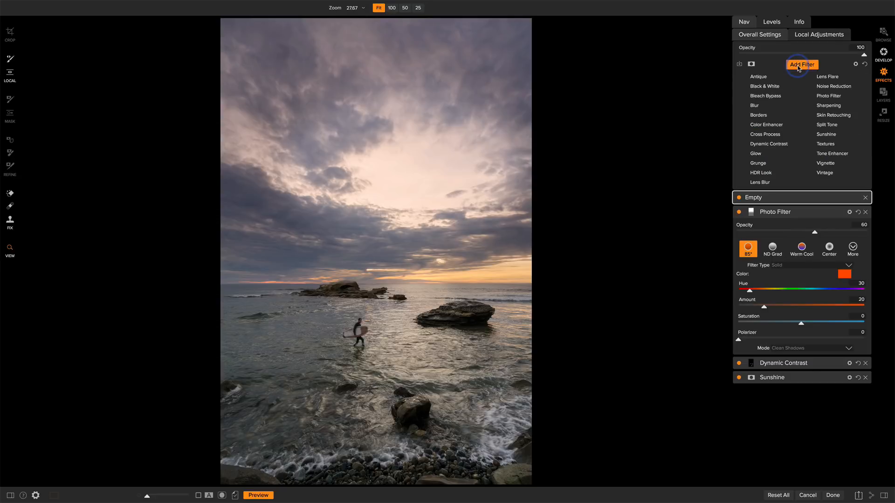
{"action": "left_click", "coordinate": [755, 153]}
{"action": "left_click", "coordinate": [755, 118]}
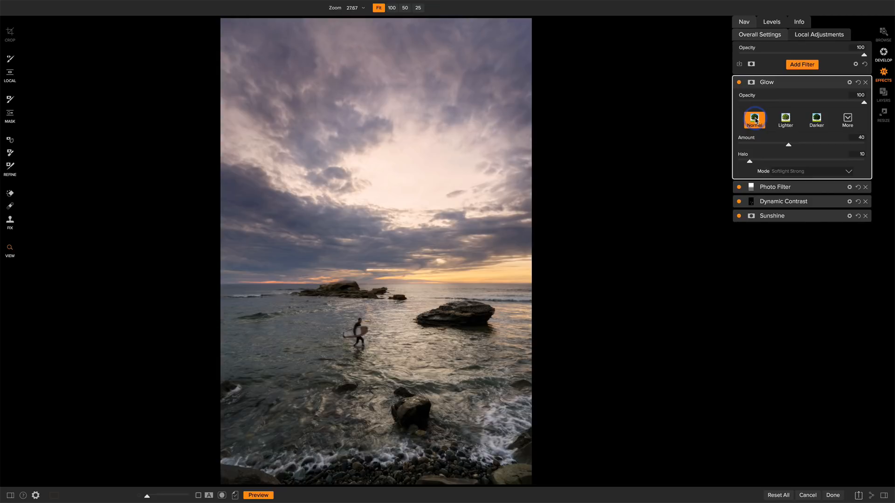
Set the Glow filter's blend mode to Lighten and compare the photo with the filter off and on
{"action": "left_click", "coordinate": [778, 172]}
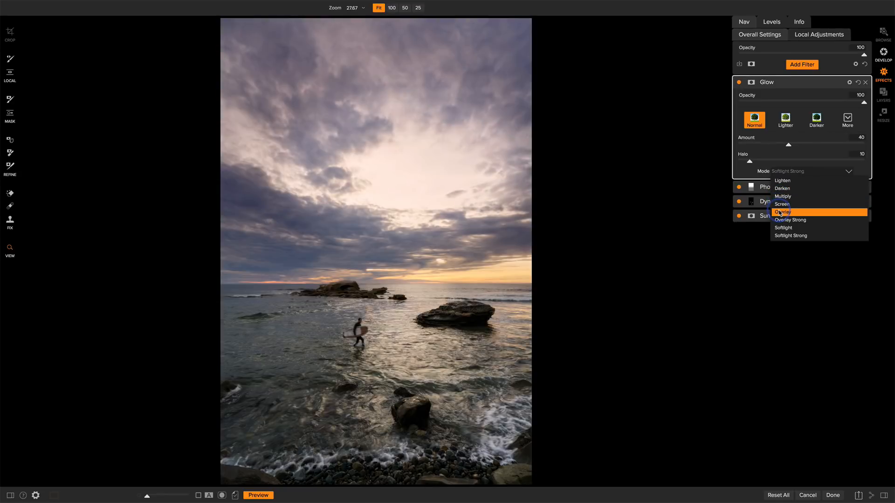
{"action": "left_click", "coordinate": [783, 182]}
{"action": "left_click", "coordinate": [739, 83]}
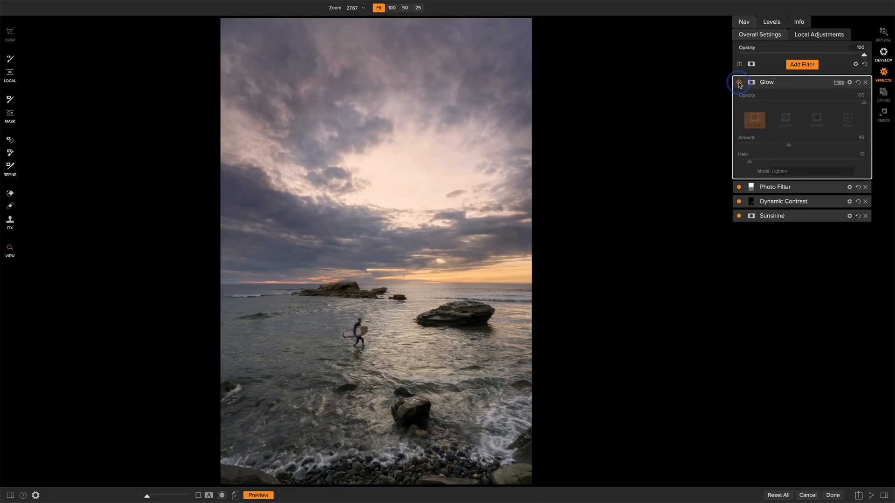
{"action": "left_click", "coordinate": [739, 83]}
Apply the Glow filter's Strong style and give the filter a luminosity mask
{"action": "left_click", "coordinate": [847, 119]}
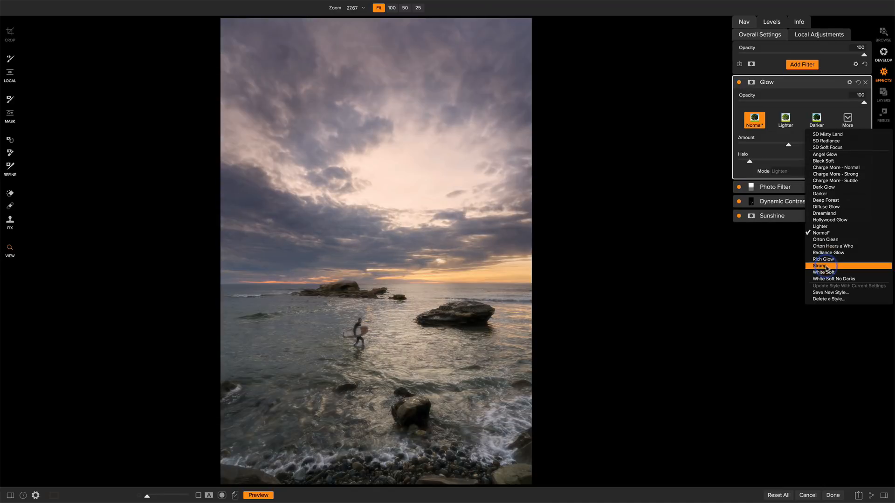
{"action": "left_click", "coordinate": [826, 267]}
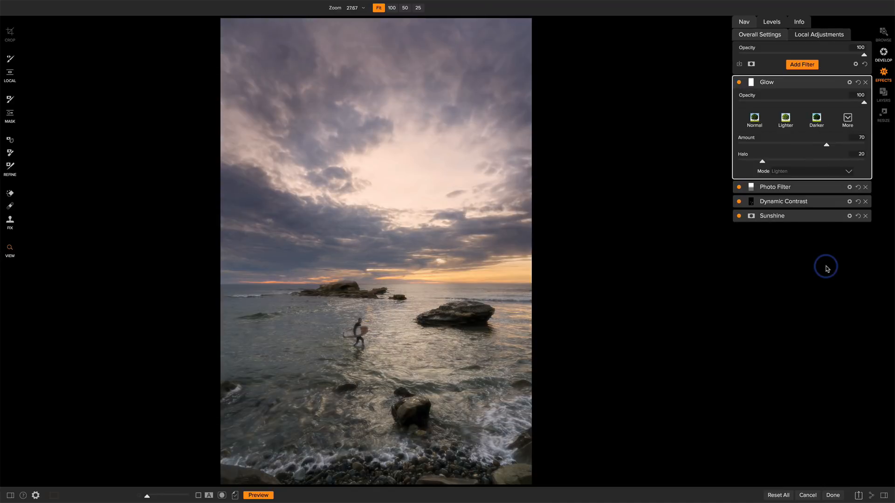
{"action": "left_click", "coordinate": [751, 82]}
{"action": "left_click", "coordinate": [784, 130]}
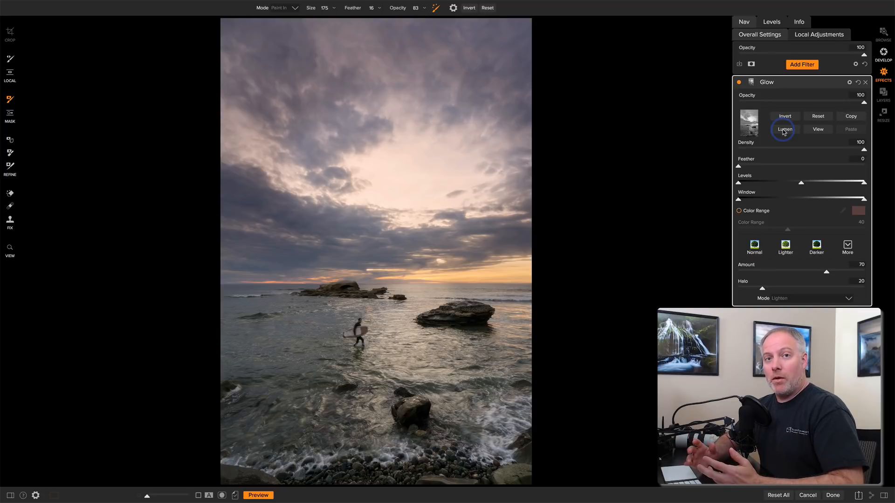
Set the Glow filter's Amount to 75 and compare the photo with the filter off and on
{"action": "left_click", "coordinate": [739, 84]}
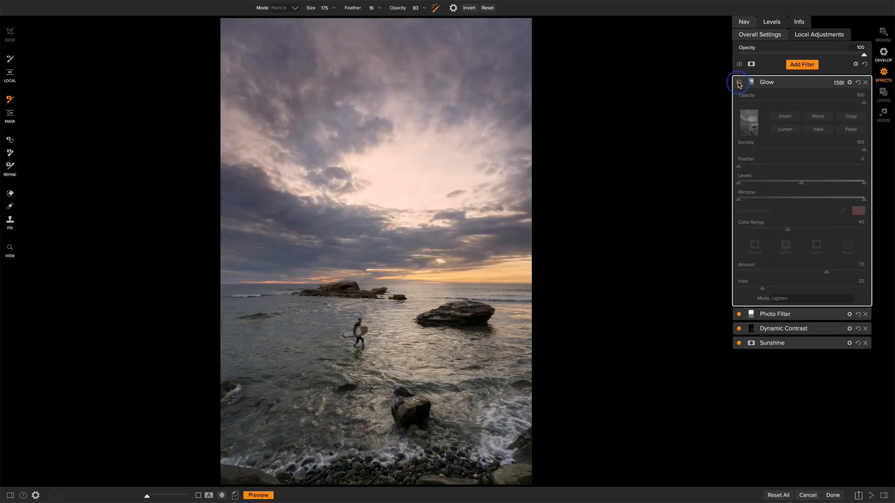
{"action": "left_click", "coordinate": [739, 83]}
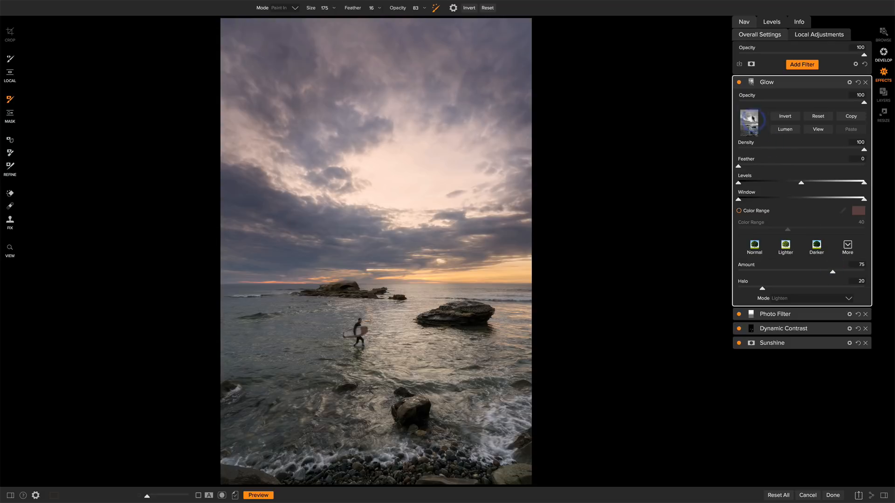
{"action": "left_click", "coordinate": [739, 82]}
{"action": "left_click", "coordinate": [739, 82]}
Add a Vignette filter to the overall settings and apply its Strong style
{"action": "left_click", "coordinate": [799, 65]}
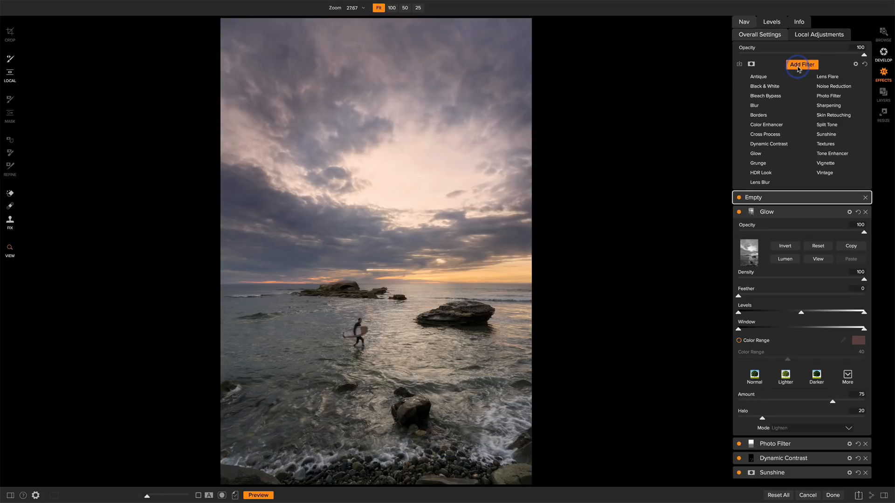
{"action": "left_click", "coordinate": [823, 163]}
{"action": "left_click", "coordinate": [774, 120]}
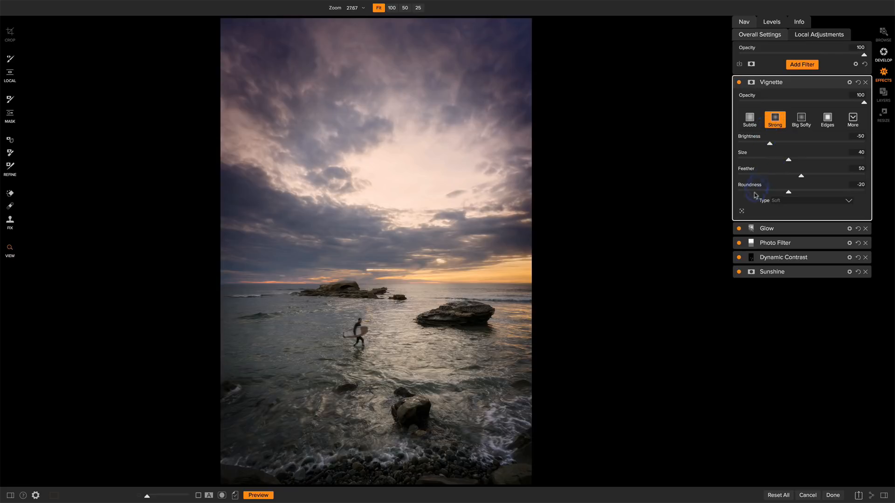
Set the vignette's Size to 16 and centre it over the water near the surfer, using Feather 0 to see its edge
{"action": "left_click", "coordinate": [743, 212]}
{"action": "left_click", "coordinate": [382, 306]}
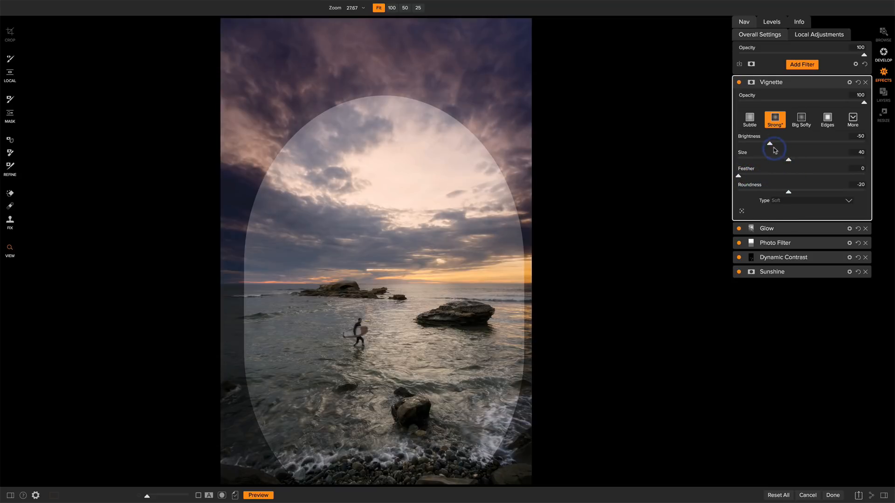
{"action": "left_click_drag", "start_coordinate": [789, 162], "coordinate": [759, 162]}
{"action": "left_click", "coordinate": [742, 211]}
{"action": "left_click_drag", "start_coordinate": [418, 298], "coordinate": [392, 345]}
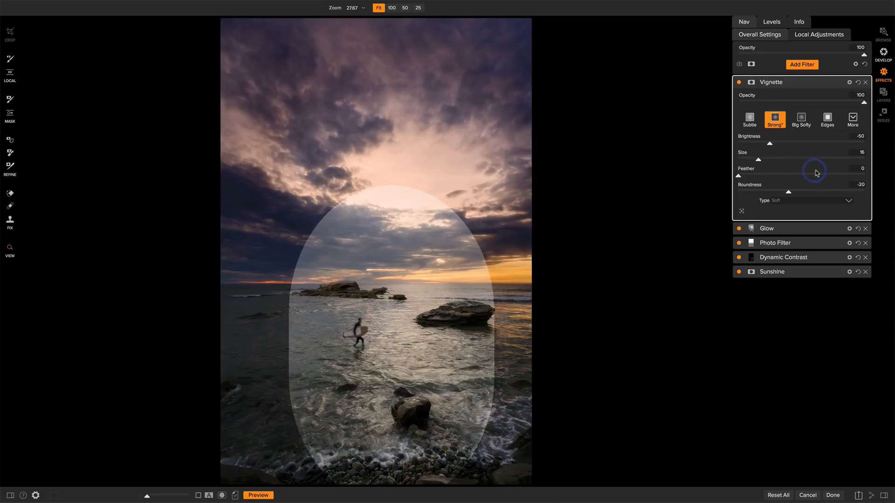
Set the vignette's Feather to 100 and Brightness to -65
{"action": "left_click", "coordinate": [846, 175]}
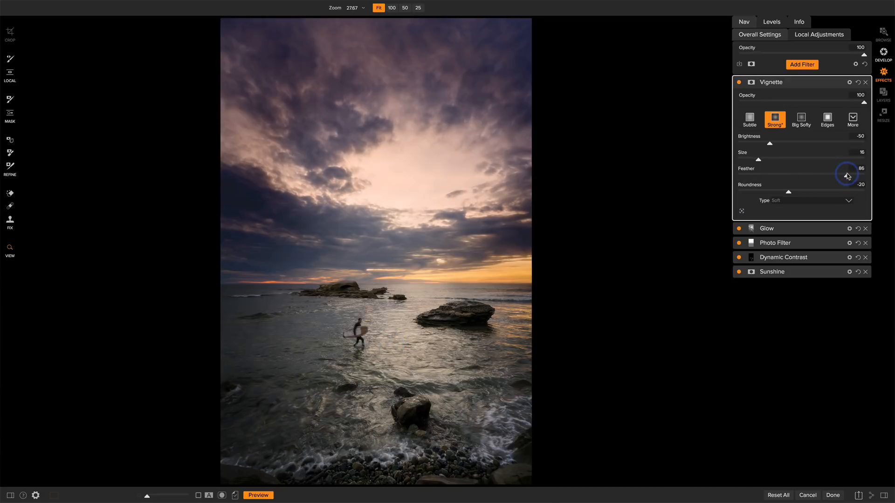
{"action": "left_click_drag", "start_coordinate": [850, 176], "coordinate": [874, 177]}
{"action": "left_click", "coordinate": [770, 145]}
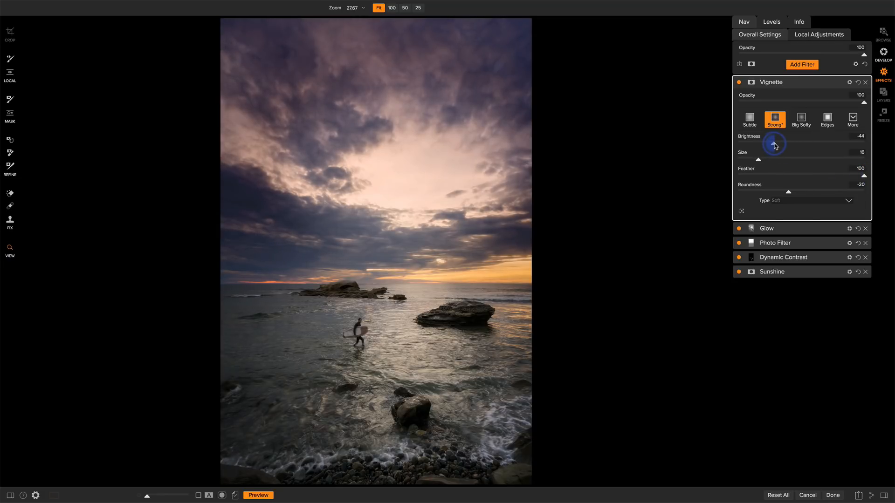
{"action": "left_click_drag", "start_coordinate": [778, 145], "coordinate": [773, 146]}
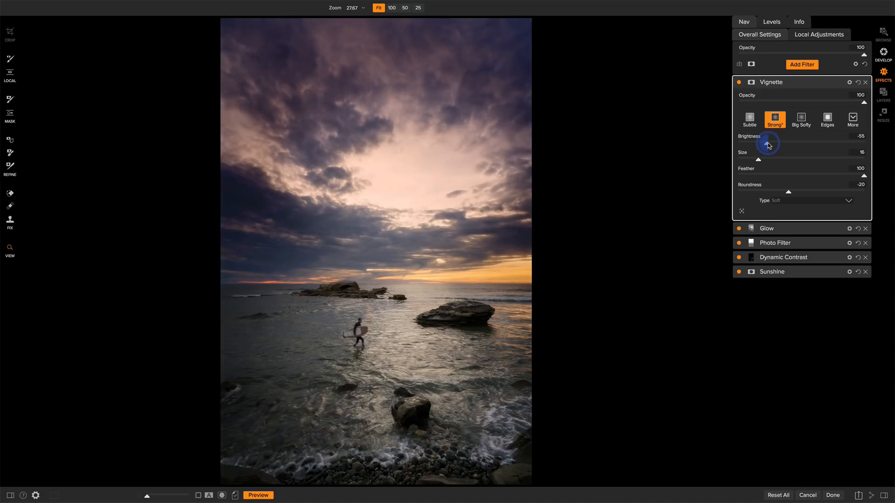
{"action": "left_click_drag", "start_coordinate": [770, 145], "coordinate": [764, 144]}
{"action": "left_click_drag", "start_coordinate": [762, 146], "coordinate": [760, 144]}
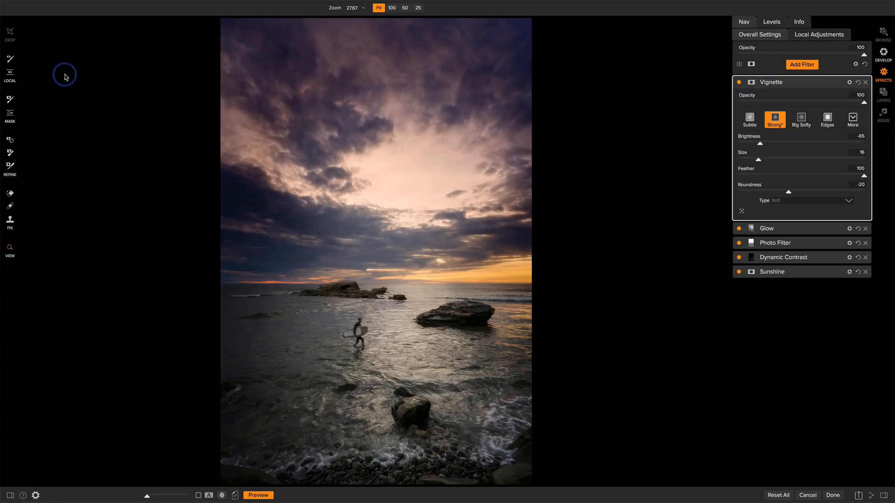
Try masking the vignette with a Gradient shape placed across the sky, widening its transition and setting its Opacity to 45
{"action": "left_click", "coordinate": [10, 117]}
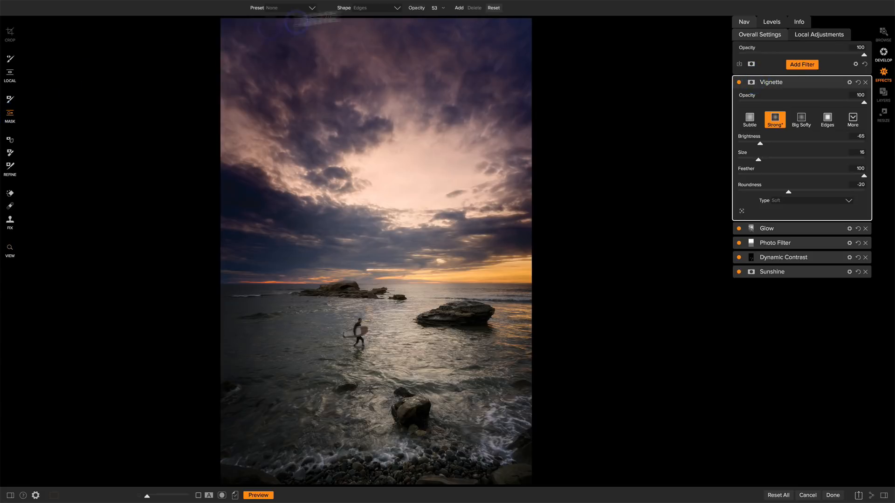
{"action": "left_click", "coordinate": [361, 8]}
{"action": "left_click", "coordinate": [364, 29]}
{"action": "left_click_drag", "start_coordinate": [419, 9], "coordinate": [416, 9]}
{"action": "left_click", "coordinate": [377, 249]}
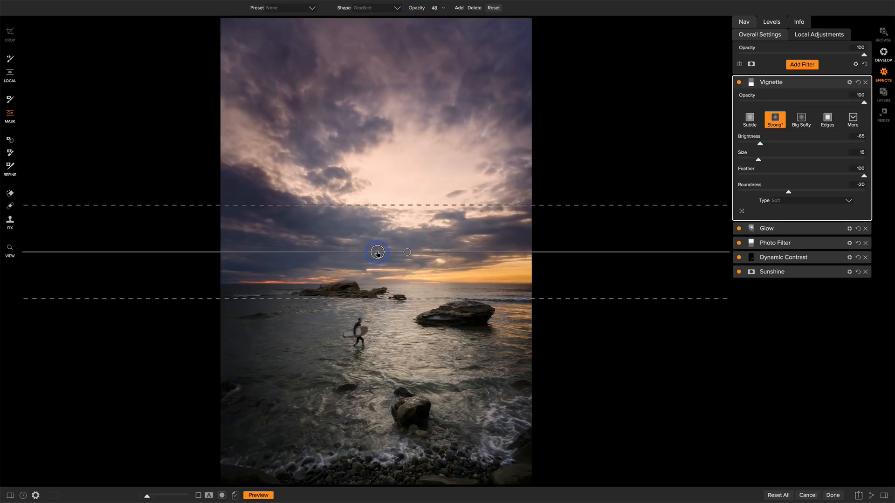
{"action": "left_click_drag", "start_coordinate": [378, 252], "coordinate": [376, 231]}
{"action": "left_click_drag", "start_coordinate": [382, 187], "coordinate": [384, 150]}
{"action": "left_click_drag", "start_coordinate": [376, 232], "coordinate": [377, 201]}
{"action": "left_click_drag", "start_coordinate": [416, 8], "coordinate": [412, 8]}
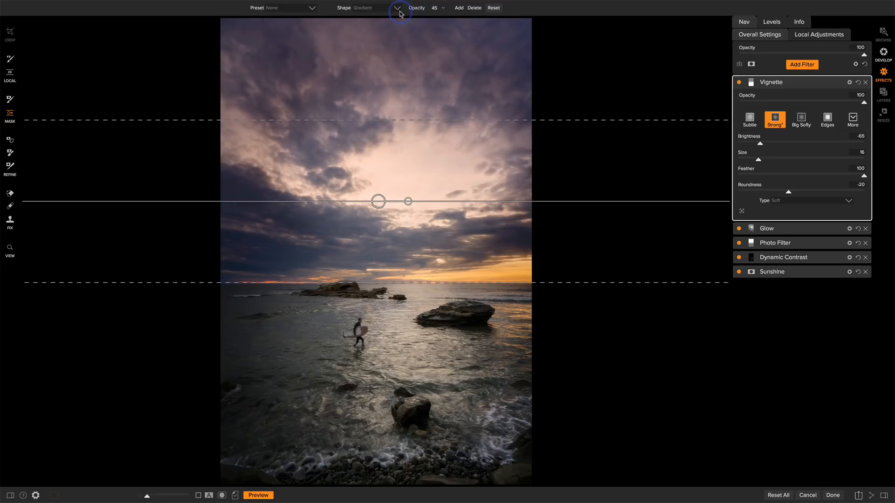
Try the Center and Edges shapes for the vignette's mask in place of the gradient
{"action": "left_click", "coordinate": [400, 14]}
{"action": "left_click", "coordinate": [393, 18]}
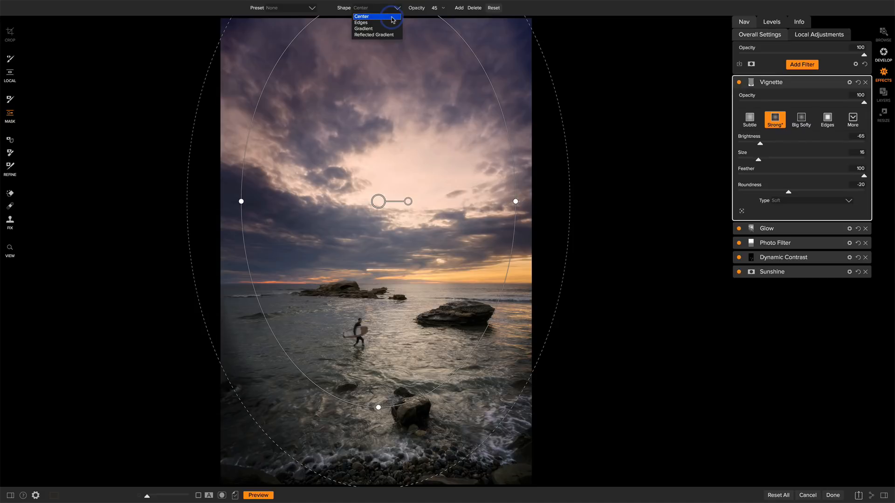
{"action": "left_click", "coordinate": [393, 23]}
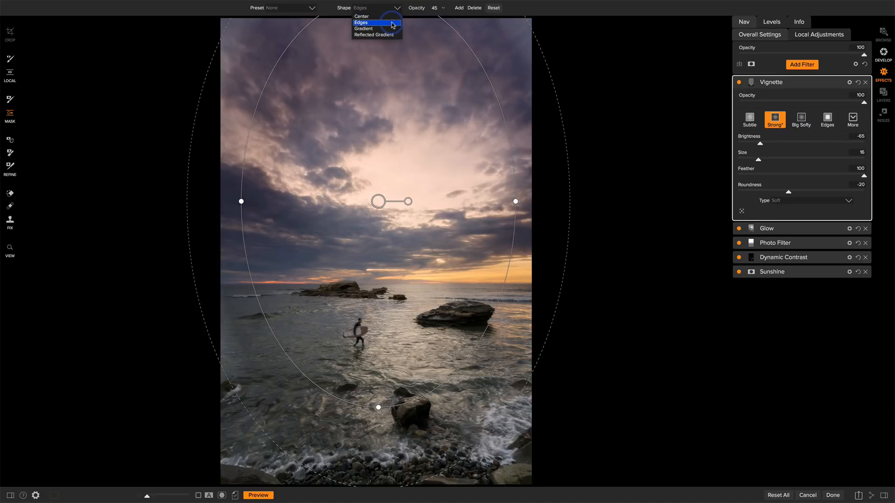
{"action": "left_click", "coordinate": [391, 23]}
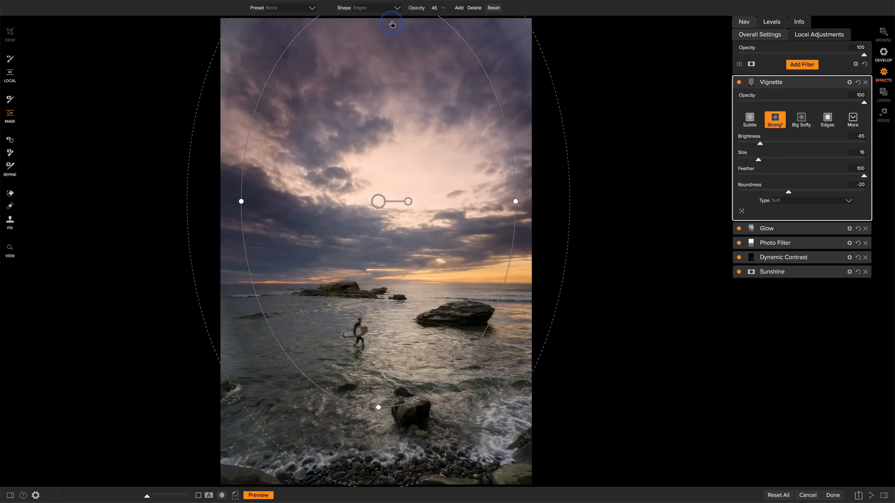
{"action": "left_click", "coordinate": [401, 380]}
Try the Center mask shape, flattened into a wide ellipse with a larger feather and positioned over the bright clouds
{"action": "left_click", "coordinate": [373, 8]}
{"action": "left_click", "coordinate": [374, 16]}
{"action": "left_click", "coordinate": [379, 407]}
{"action": "left_click_drag", "start_coordinate": [380, 409], "coordinate": [384, 253]}
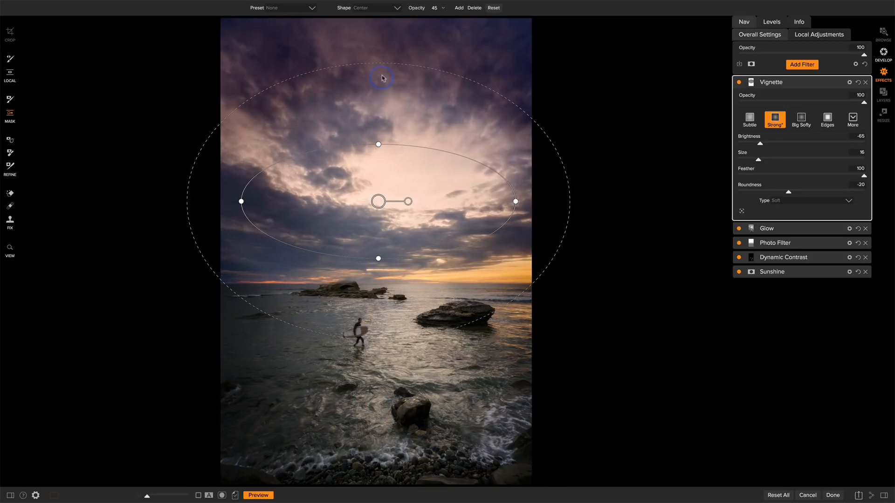
{"action": "left_click_drag", "start_coordinate": [382, 63], "coordinate": [382, 40]}
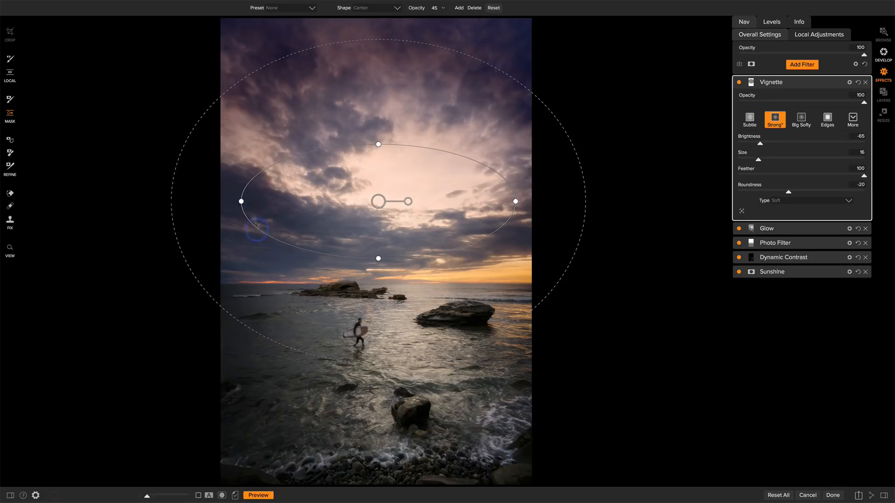
{"action": "left_click", "coordinate": [242, 202]}
{"action": "left_click_drag", "start_coordinate": [242, 202], "coordinate": [203, 200]}
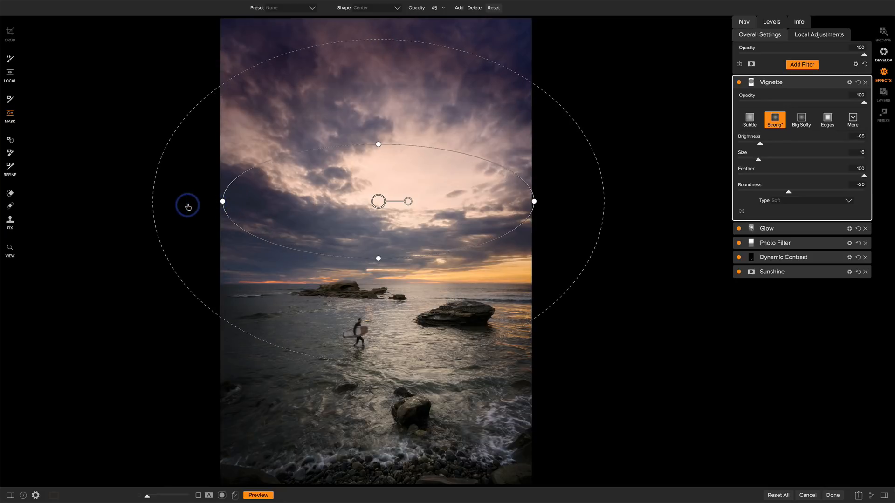
{"action": "left_click", "coordinate": [375, 201]}
{"action": "left_click_drag", "start_coordinate": [376, 202], "coordinate": [370, 181]}
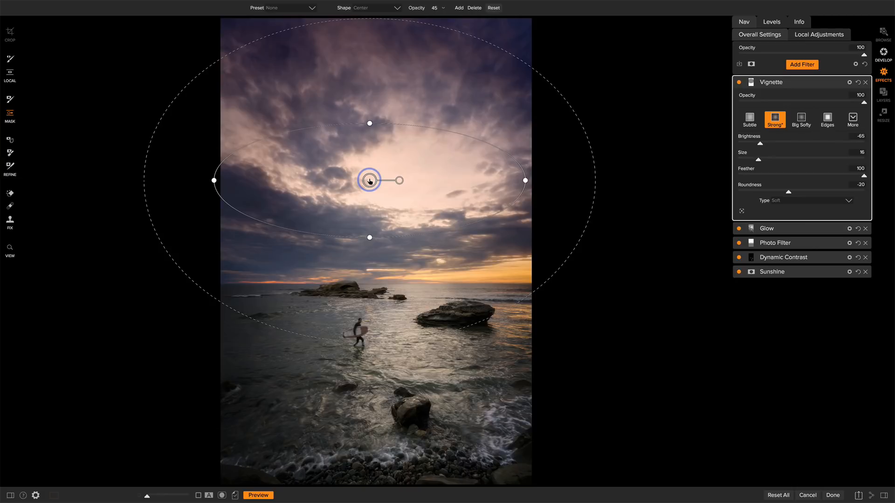
Try the Edges mask shape as a smaller ellipse over the bright clouds, and delete the shape from the vignette's mask
{"action": "left_click", "coordinate": [383, 7]}
{"action": "left_click", "coordinate": [382, 20]}
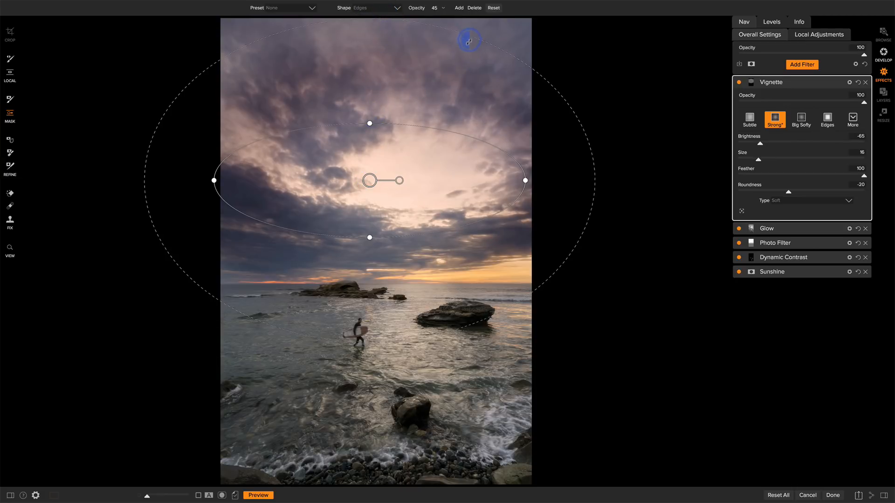
{"action": "left_click_drag", "start_coordinate": [463, 73], "coordinate": [460, 84]}
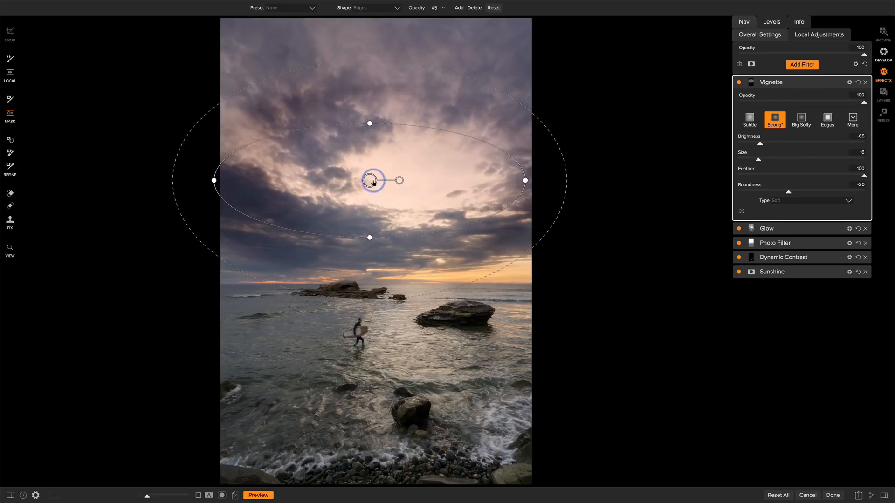
{"action": "left_click_drag", "start_coordinate": [371, 183], "coordinate": [377, 189]}
{"action": "left_click_drag", "start_coordinate": [219, 186], "coordinate": [269, 186]}
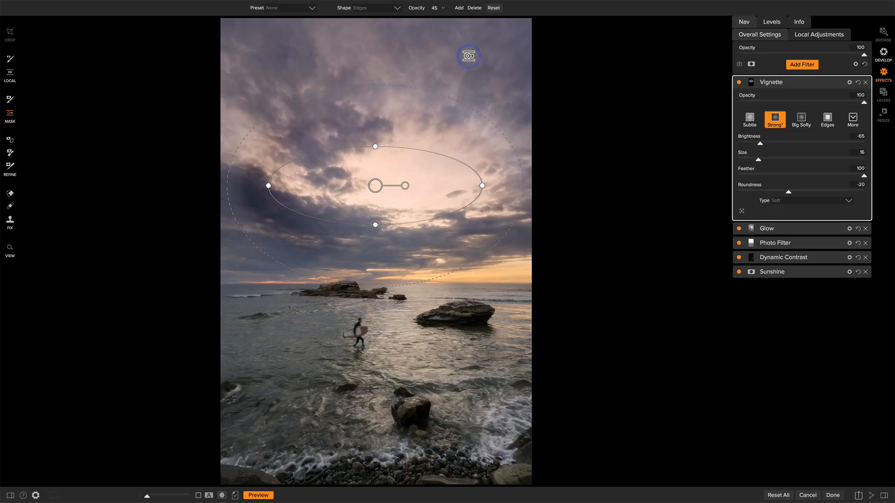
{"action": "left_click", "coordinate": [477, 13]}
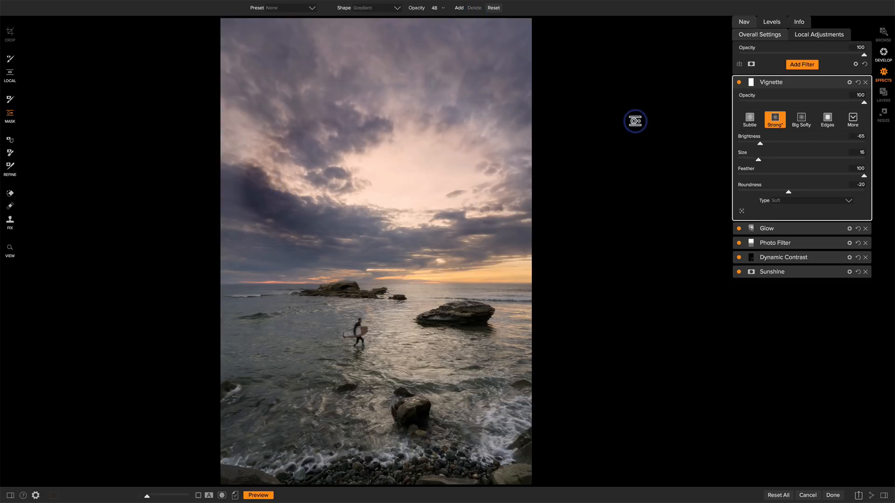
{"action": "left_click", "coordinate": [748, 98]}
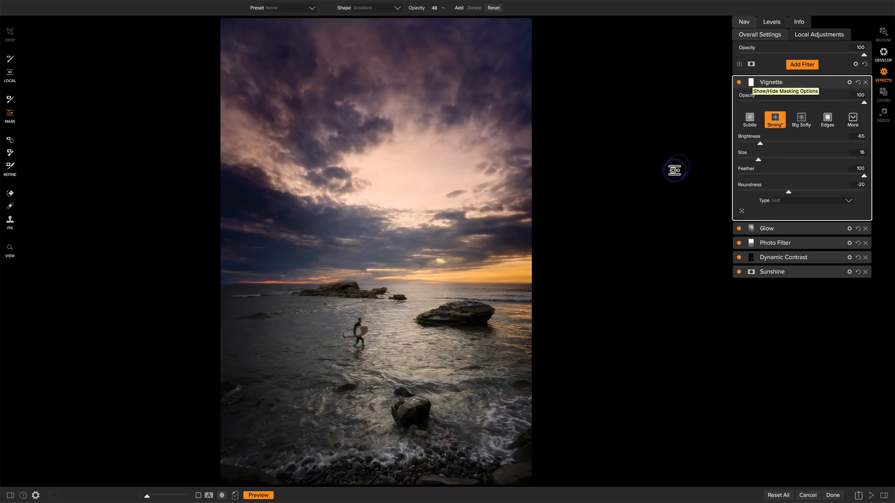
Paint the vignette out over the sky with a size 2500 masking brush, Perfect Brush off and Opacity lowered to 11
{"action": "left_click", "coordinate": [13, 100]}
{"action": "left_click", "coordinate": [13, 100]}
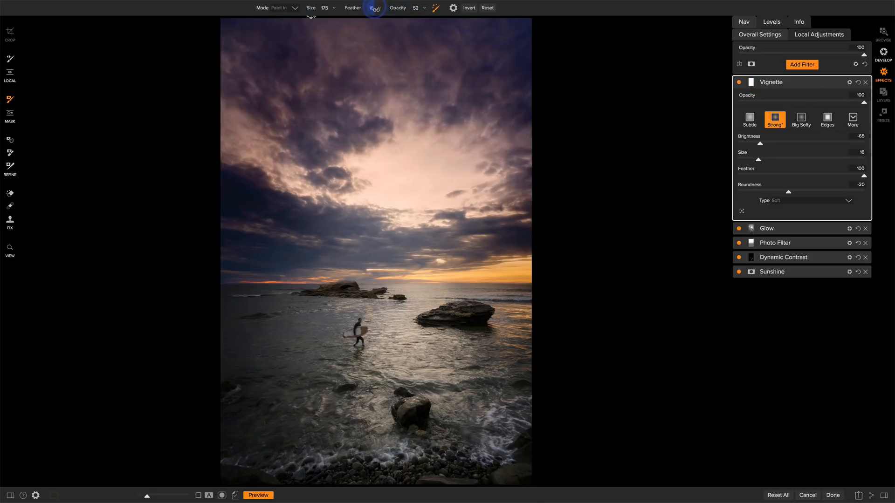
{"action": "left_click", "coordinate": [421, 9]}
{"action": "left_click", "coordinate": [433, 8]}
{"action": "left_click", "coordinate": [400, 8]}
{"action": "left_click_drag", "start_coordinate": [311, 8], "coordinate": [309, 8]}
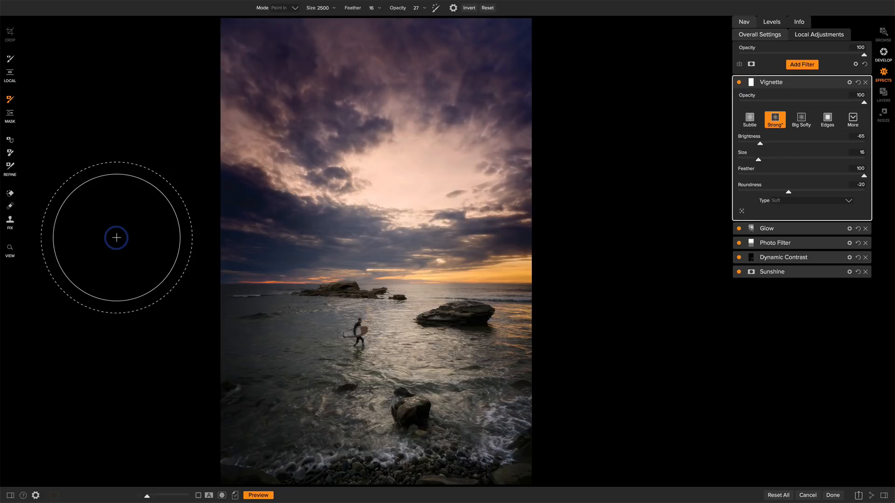
{"action": "mouse_move", "coordinate": [182, 209]}
{"action": "left_mouse_down"}
{"action": "mouse_move", "coordinate": [262, 24]}
{"action": "mouse_move", "coordinate": [536, 62]}
{"action": "mouse_move", "coordinate": [425, 82]}
{"action": "mouse_move", "coordinate": [144, 177]}
{"action": "mouse_move", "coordinate": [563, 107]}
{"action": "mouse_move", "coordinate": [214, 192]}
{"action": "mouse_move", "coordinate": [239, 196]}
{"action": "mouse_move", "coordinate": [496, 124]}
{"action": "mouse_move", "coordinate": [593, 188]}
{"action": "mouse_move", "coordinate": [353, 142]}
{"action": "mouse_move", "coordinate": [72, 199]}
{"action": "left_mouse_up"}
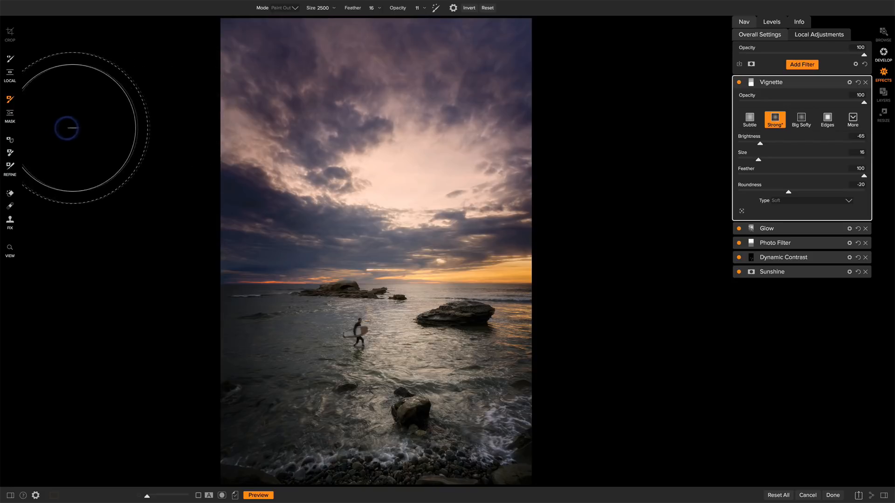
Set the vignette mask's Feather to 30 and compare the photo with the vignette off and on
{"action": "left_click", "coordinate": [11, 142]}
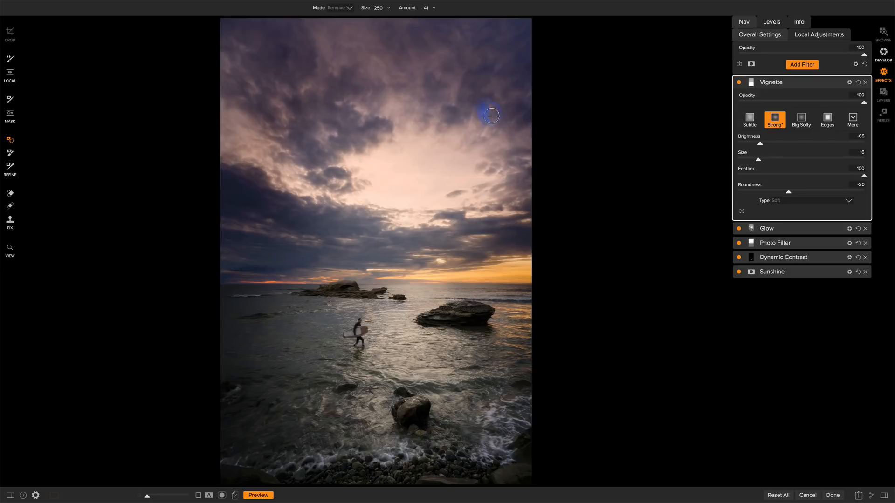
{"action": "left_click", "coordinate": [751, 82]}
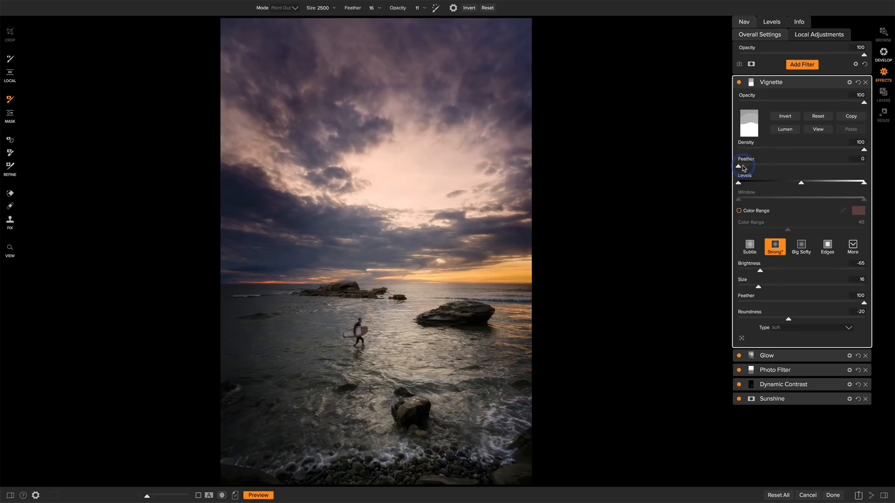
{"action": "left_click_drag", "start_coordinate": [738, 168], "coordinate": [777, 167]}
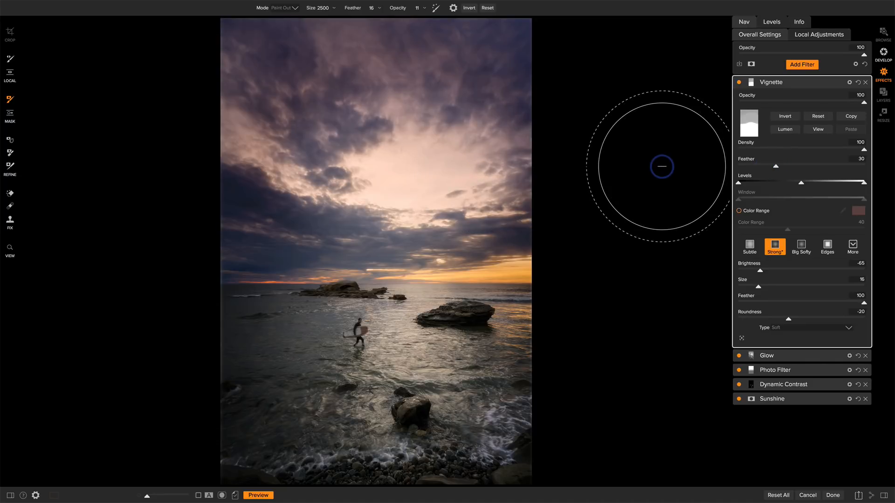
{"action": "left_click", "coordinate": [739, 82]}
{"action": "left_click", "coordinate": [740, 83]}
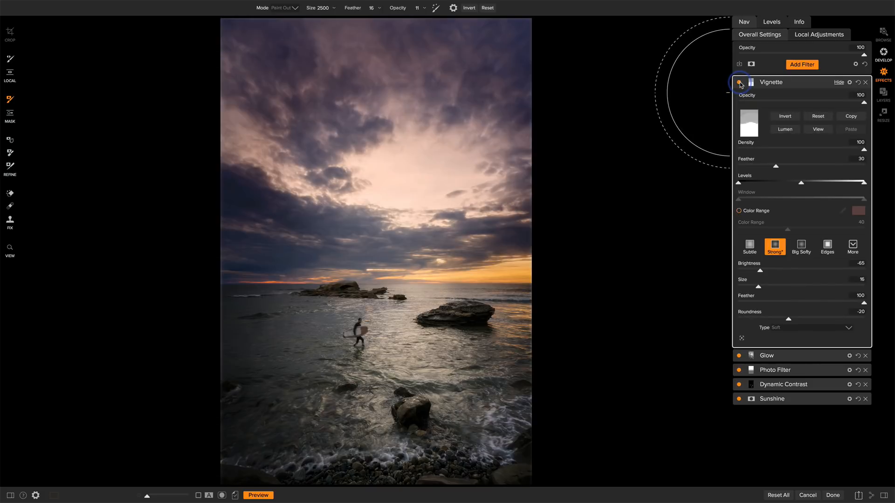
Set the Vignette filter's Opacity to 65, compare the photo with the filter off and on, and return to the View tool
{"action": "left_click_drag", "start_coordinate": [865, 105], "coordinate": [838, 104]}
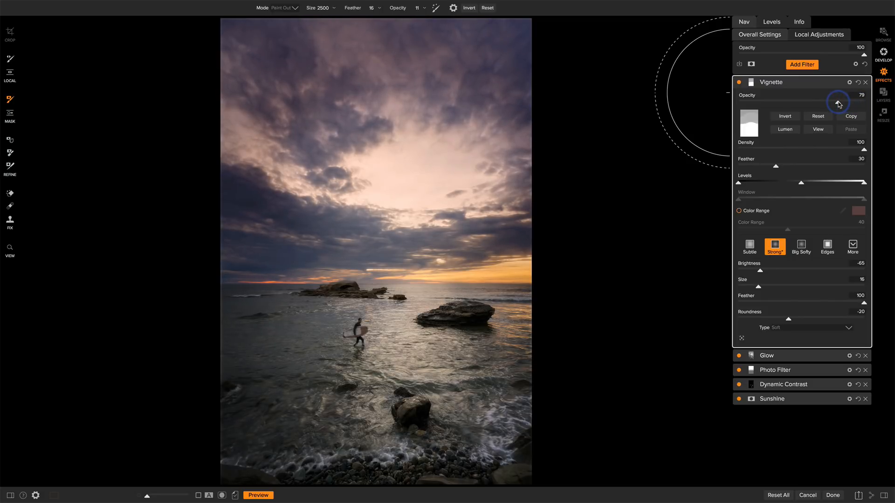
{"action": "left_click", "coordinate": [739, 82]}
{"action": "left_click", "coordinate": [740, 82]}
{"action": "left_click_drag", "start_coordinate": [837, 103], "coordinate": [821, 103]}
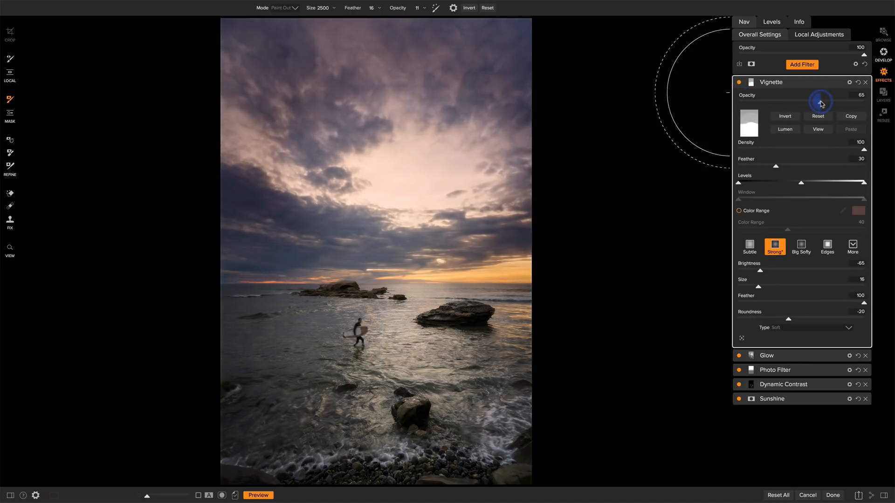
{"action": "left_click", "coordinate": [739, 83]}
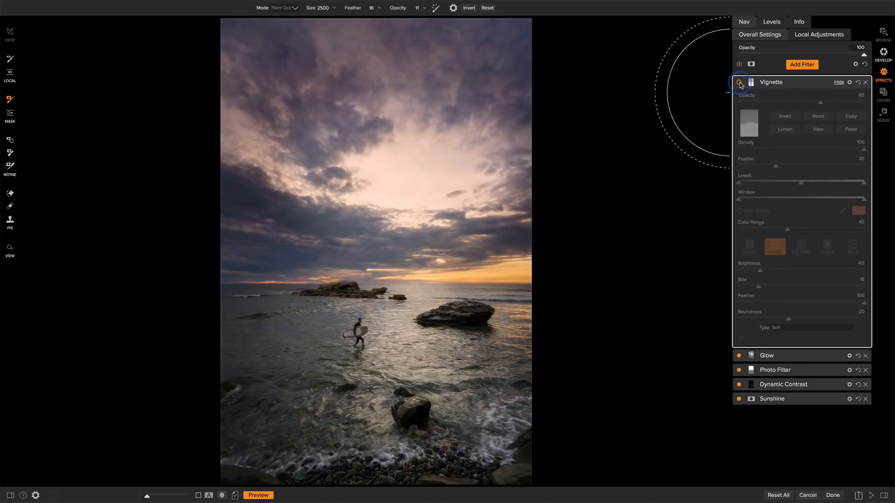
{"action": "left_click", "coordinate": [740, 83]}
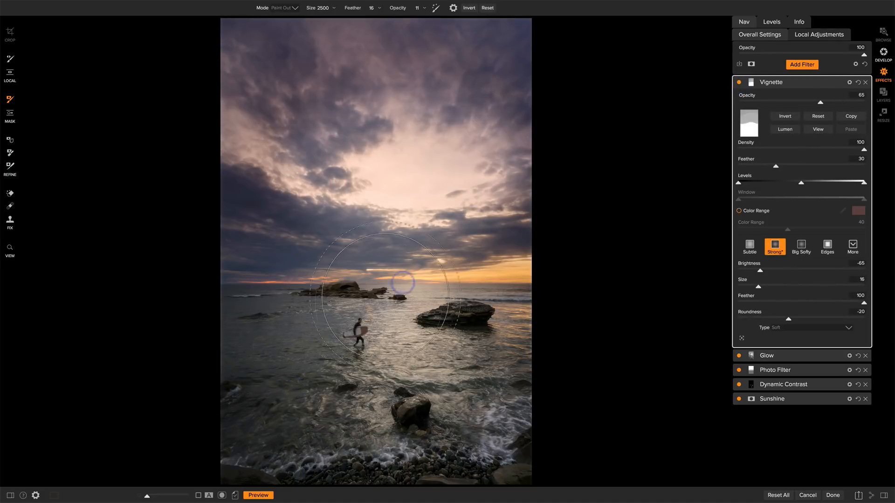
{"action": "left_click", "coordinate": [10, 249]}
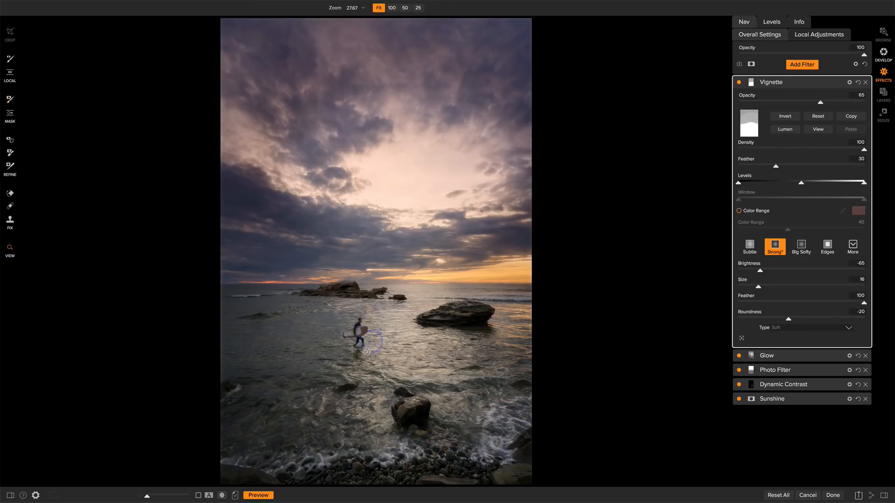